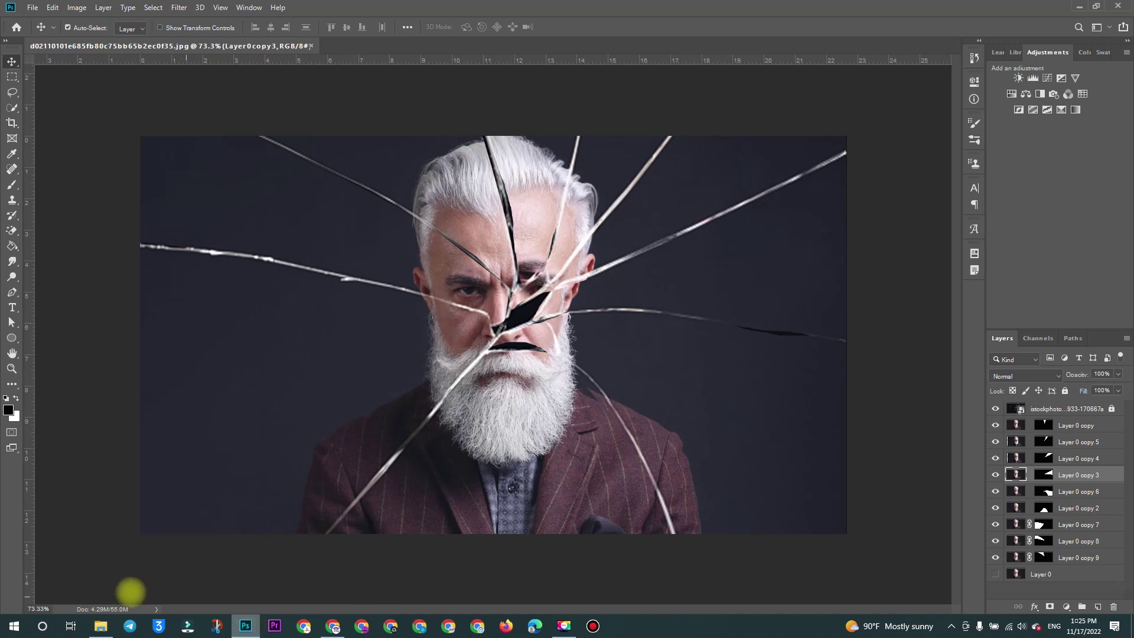
Show Layer 0, drag it above the shard layers to the top of the stack, then hide it
{"action": "scroll", "coordinate": [418, 454], "scroll_direction": "up", "scroll_amount": 1}
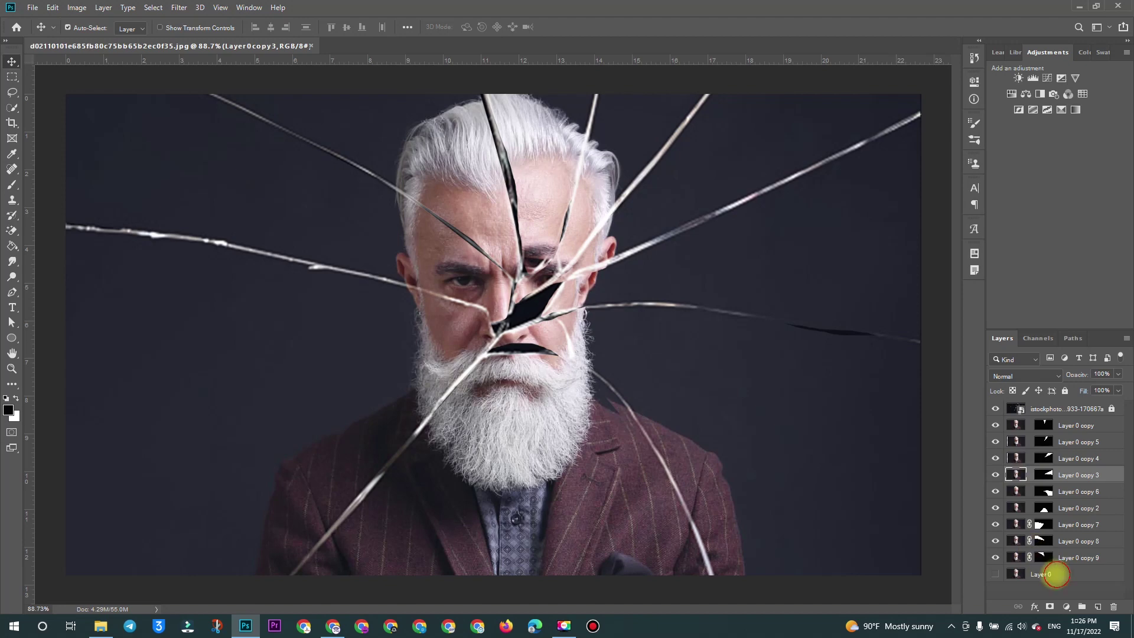
{"action": "left_click", "coordinate": [1027, 574]}
{"action": "left_click_drag", "start_coordinate": [1073, 571], "coordinate": [1011, 407]}
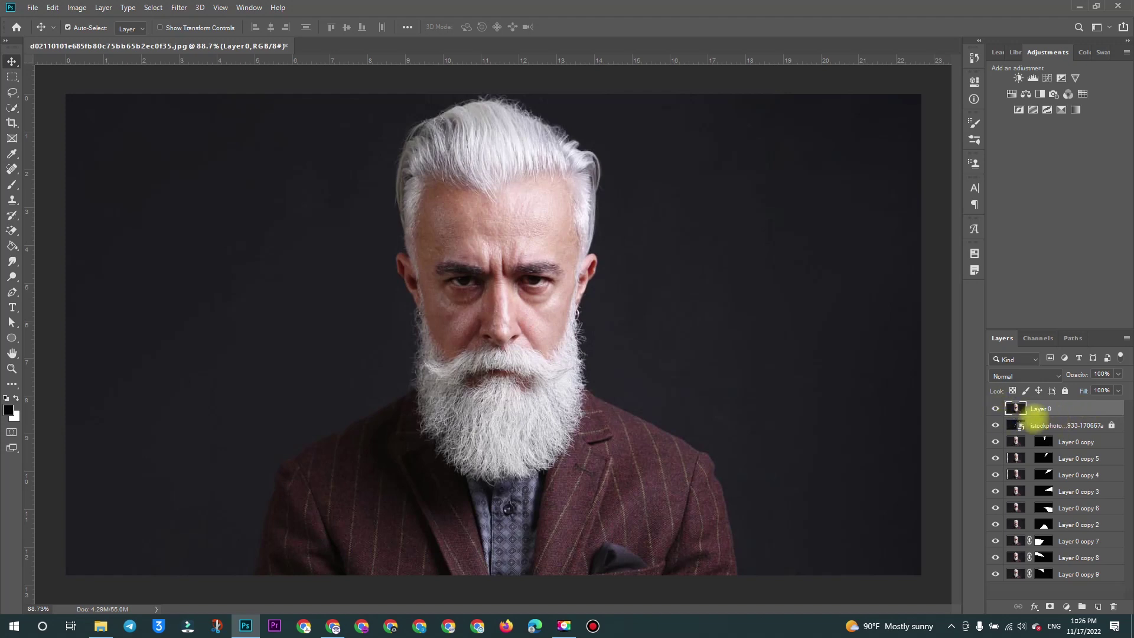
{"action": "left_click", "coordinate": [994, 409]}
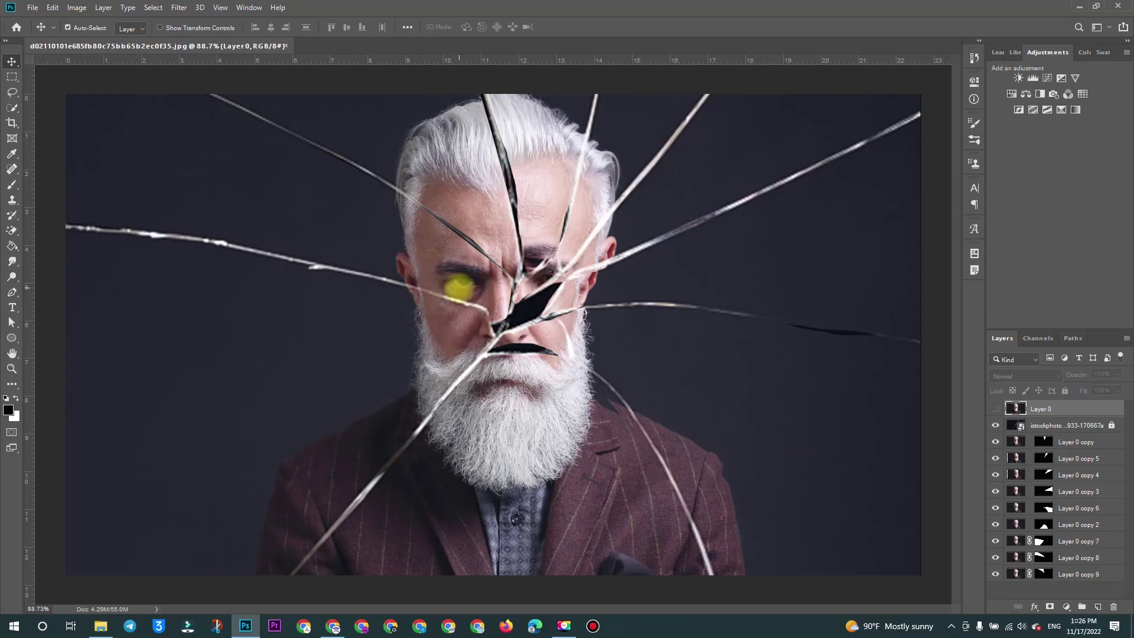
{"action": "scroll", "coordinate": [430, 263], "scroll_direction": "down", "scroll_amount": 2}
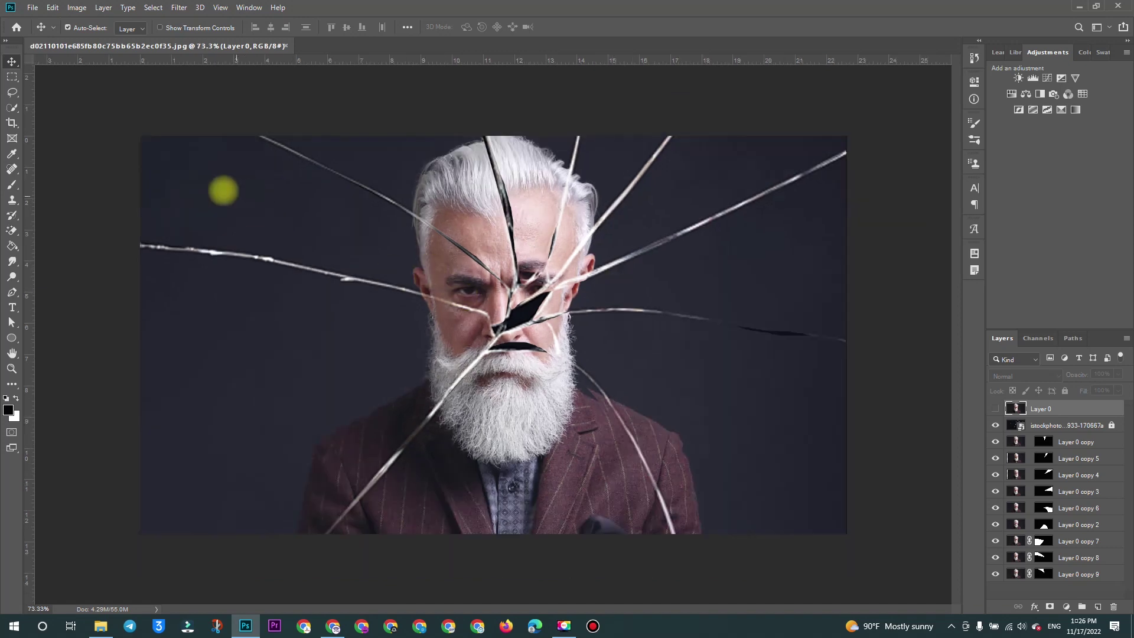
{"action": "key", "text": "alt+Tab"}
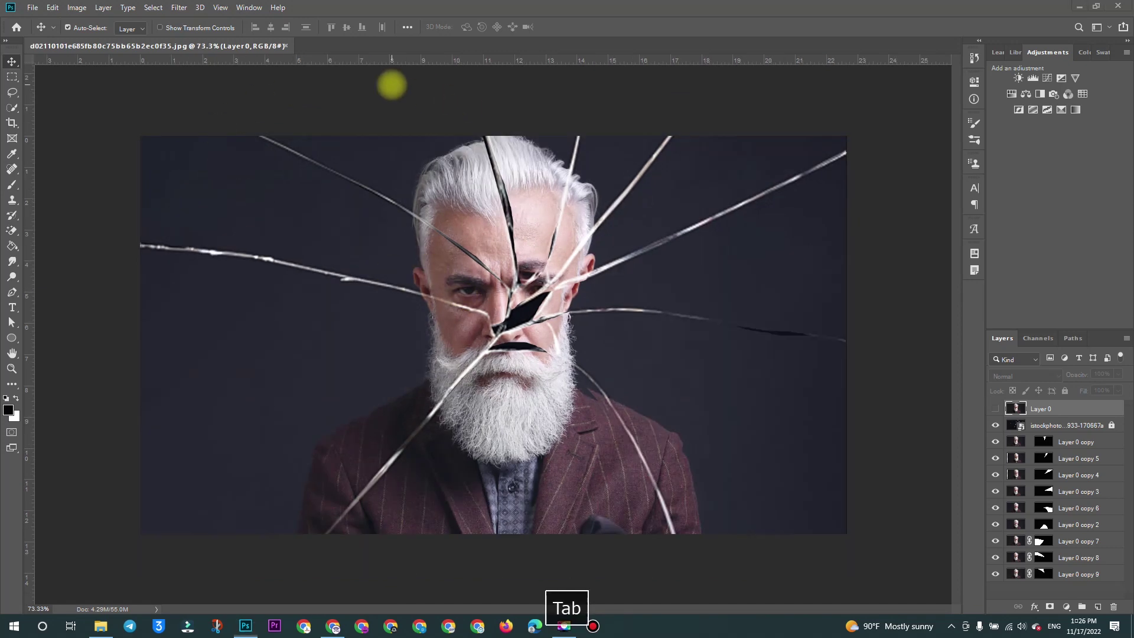
Rename the bearded portrait file to 001.jpg
{"action": "key", "text": "alt+Tab"}
{"action": "key", "text": "alt+Tab"}
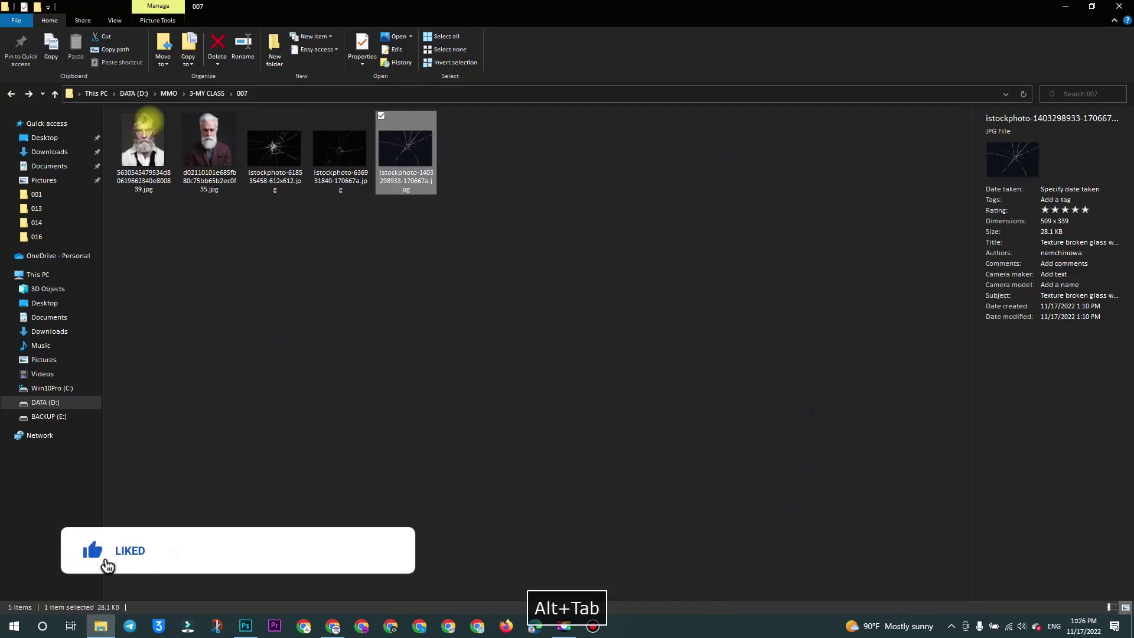
{"action": "left_click", "coordinate": [210, 148]}
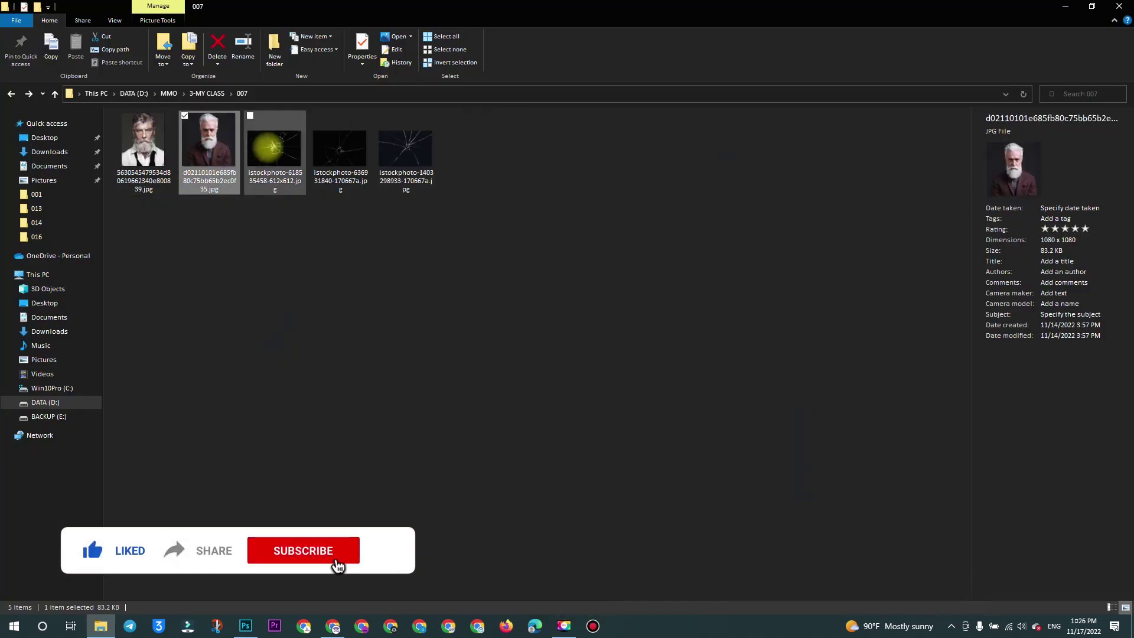
{"action": "key", "text": "F2"}
{"action": "type", "text": "0"}
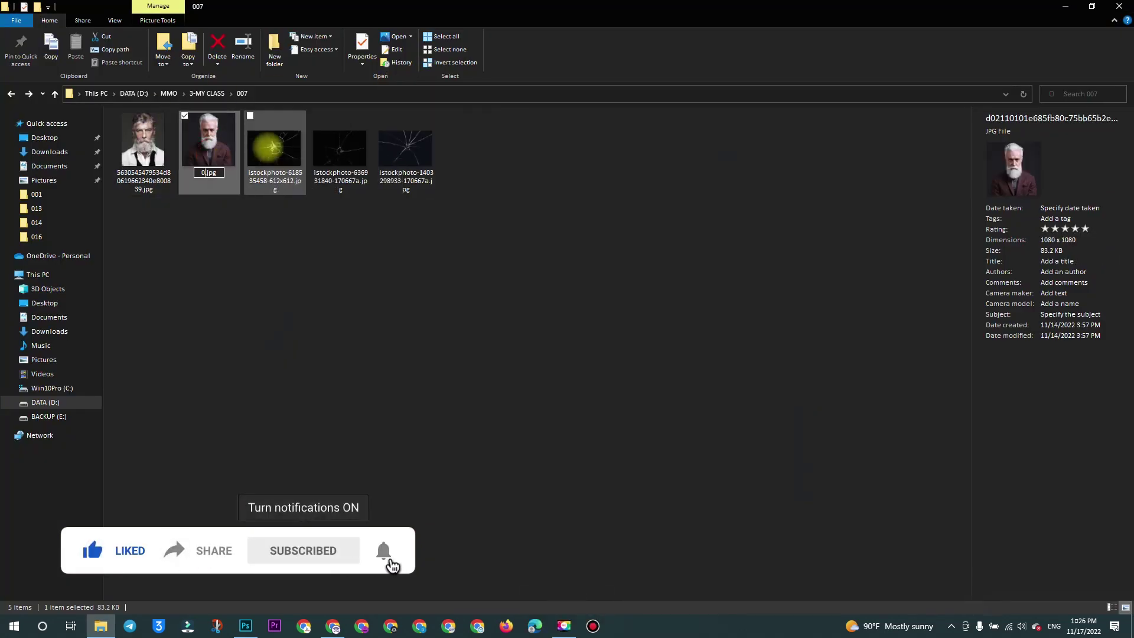
{"action": "key", "text": "Return"}
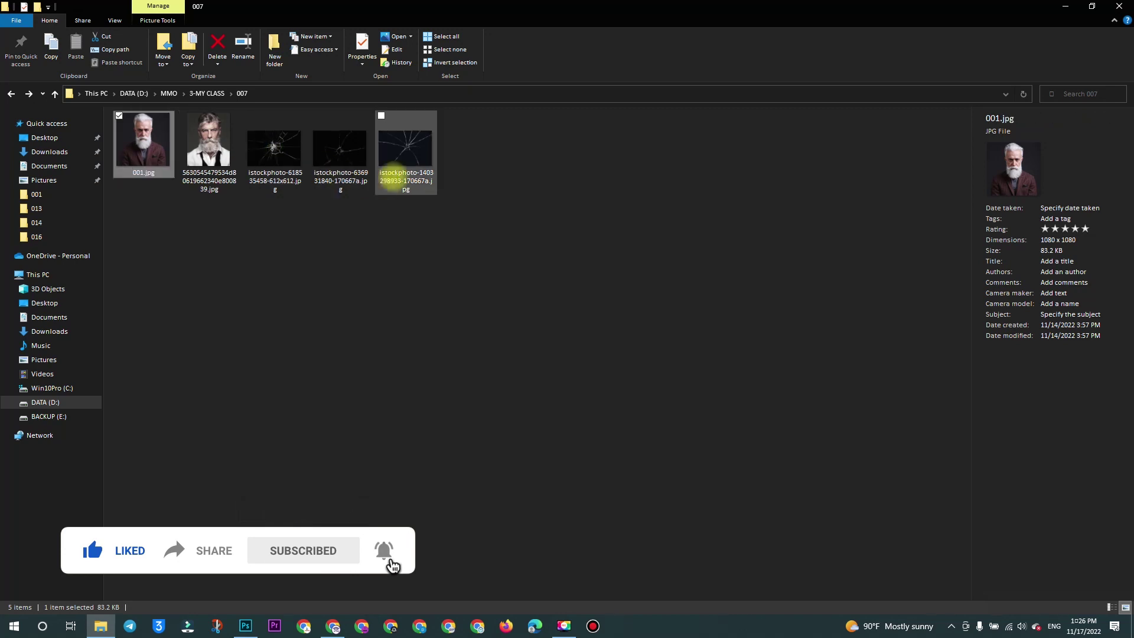
Preview the cracked-glass image candidates
{"action": "left_click", "coordinate": [393, 177]}
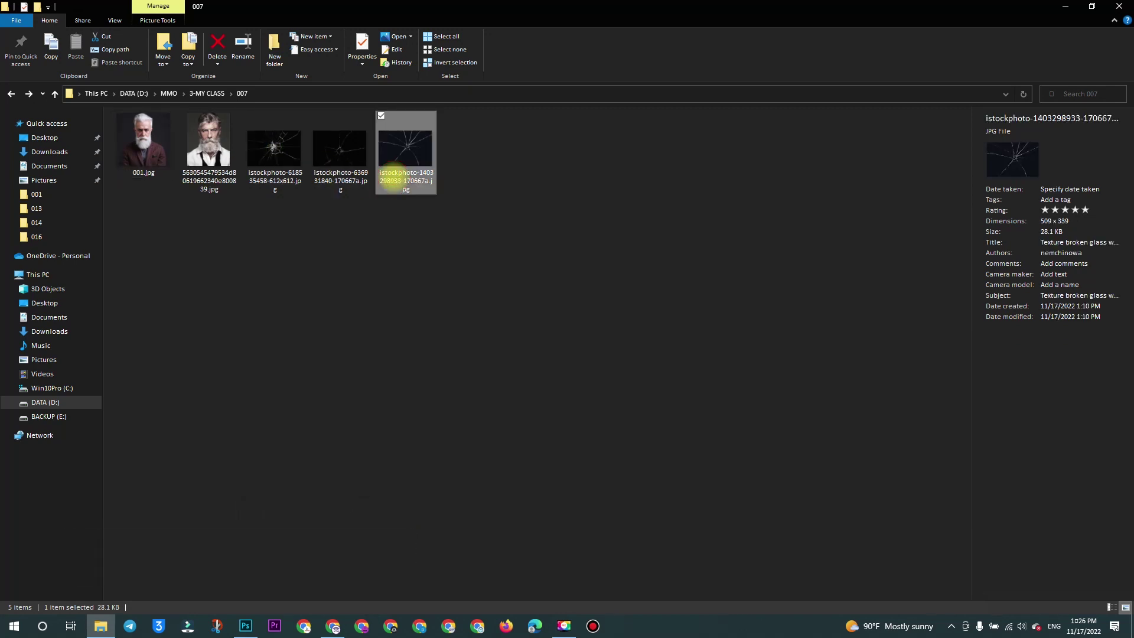
{"action": "left_click", "coordinate": [357, 155]}
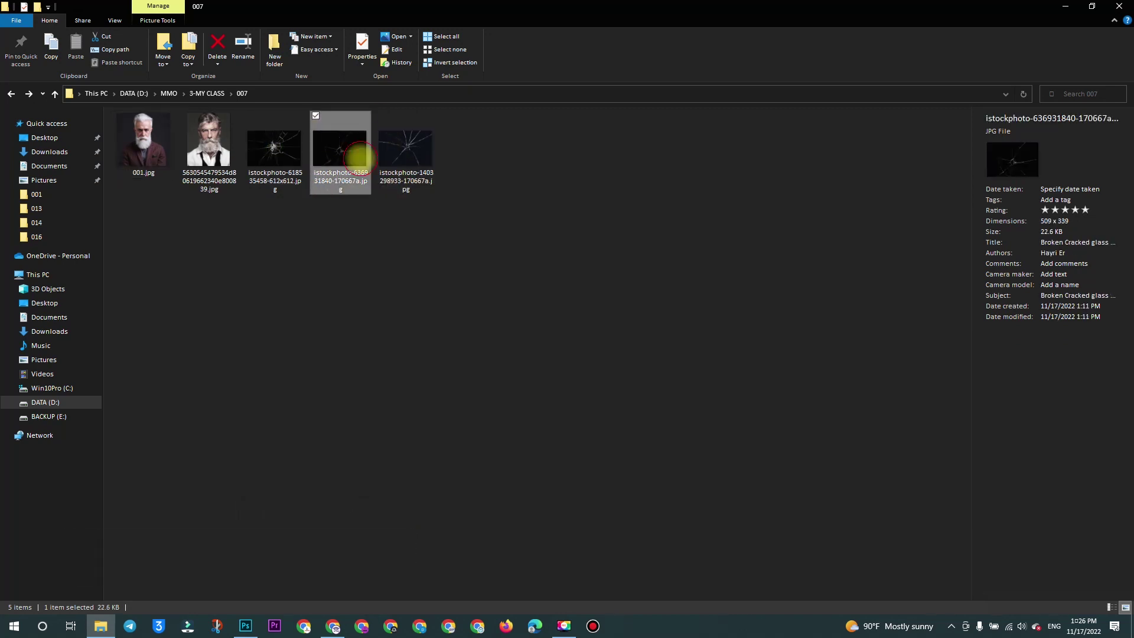
{"action": "double_click", "coordinate": [357, 155]}
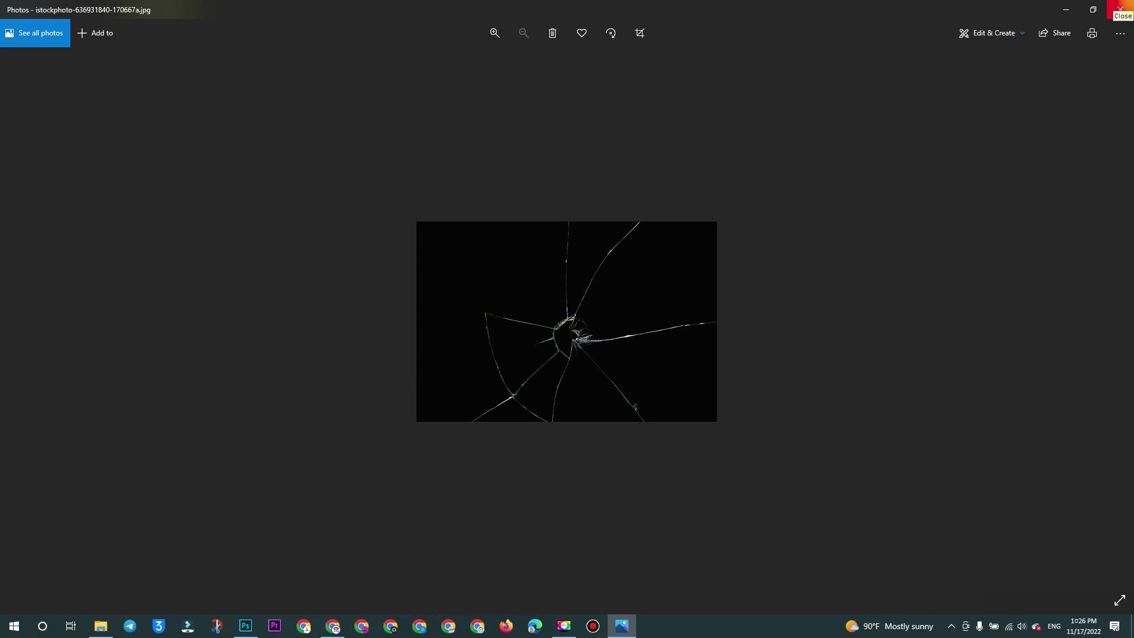
{"action": "left_click", "coordinate": [1120, 8]}
Rename the chosen cracked-glass image to 002.jpg and drag both files into Photoshop
{"action": "left_click", "coordinate": [406, 159]}
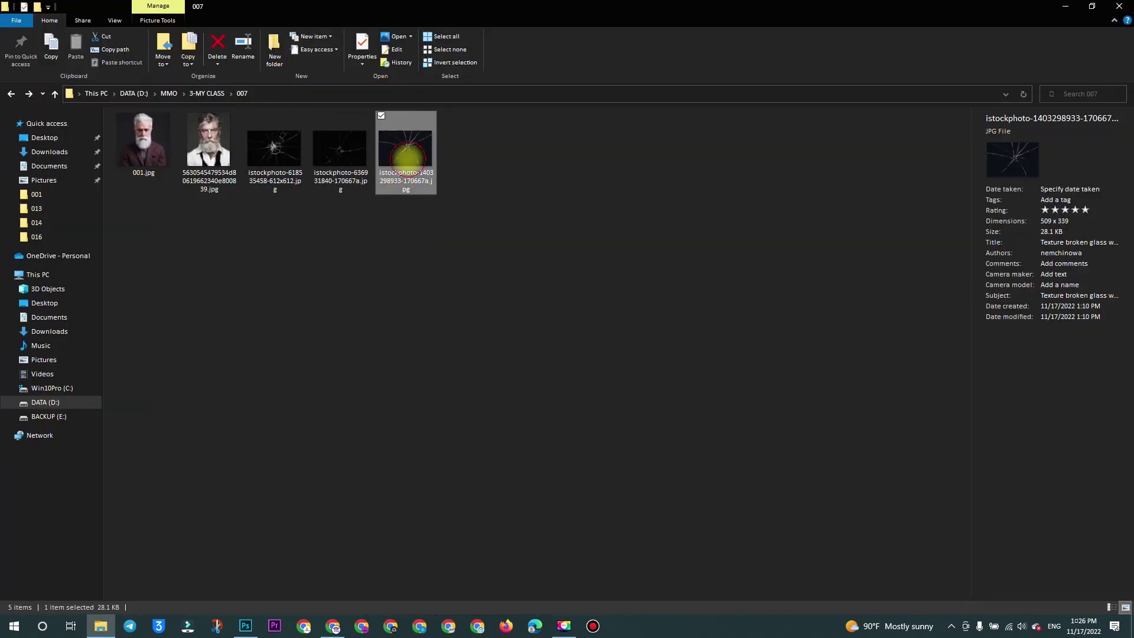
{"action": "key", "text": "F2"}
{"action": "type", "text": "002.jpg"}
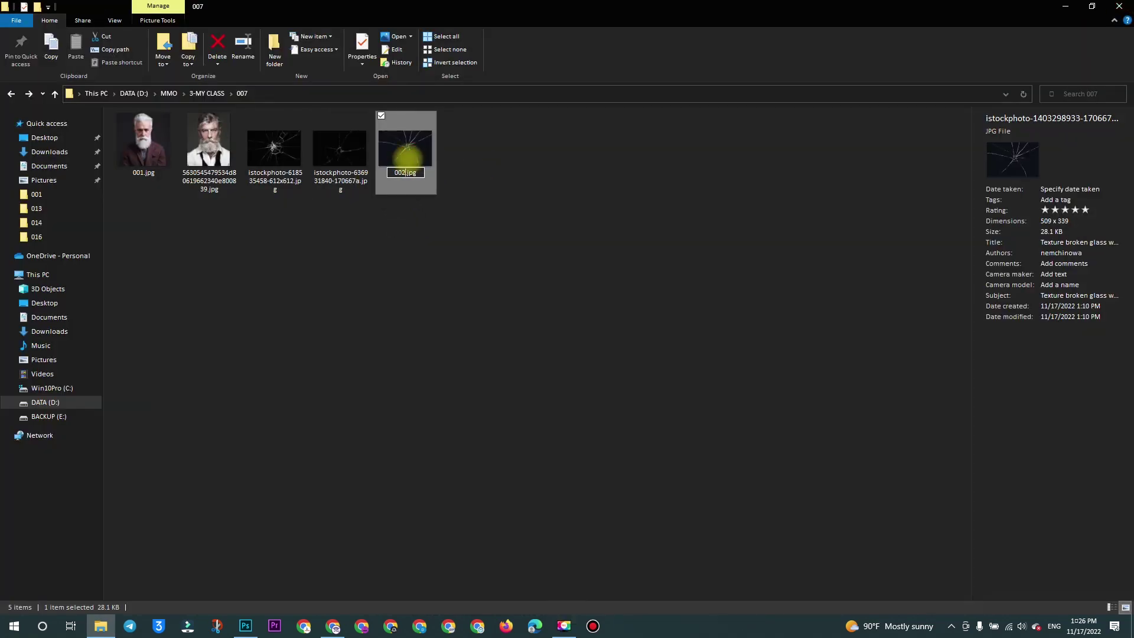
{"action": "key", "text": "Return"}
{"action": "mouse_move", "coordinate": [199, 206]}
{"action": "left_mouse_down"}
{"action": "mouse_move", "coordinate": [144, 140]}
{"action": "mouse_move", "coordinate": [450, 160]}
{"action": "left_mouse_up"}
{"action": "key", "text": "alt+Tab"}
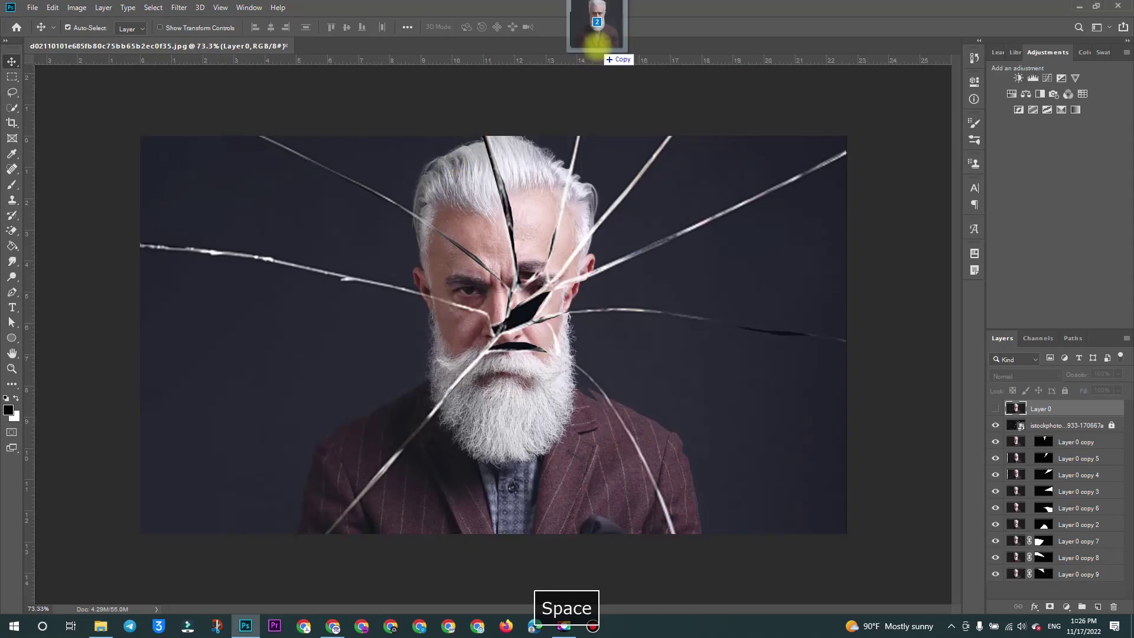
{"action": "left_click_drag", "start_coordinate": [450, 160], "coordinate": [586, 64]}
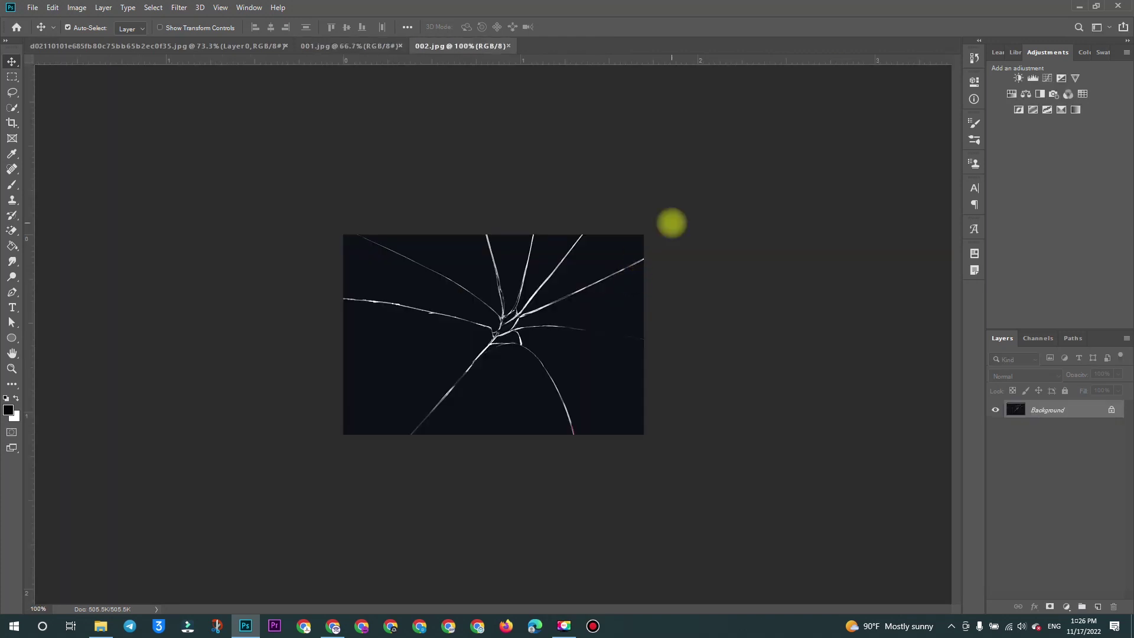
Compare the composite with 001.jpg, test-nudge the shard layers and undo, then return to 001.jpg
{"action": "left_click", "coordinate": [331, 46]}
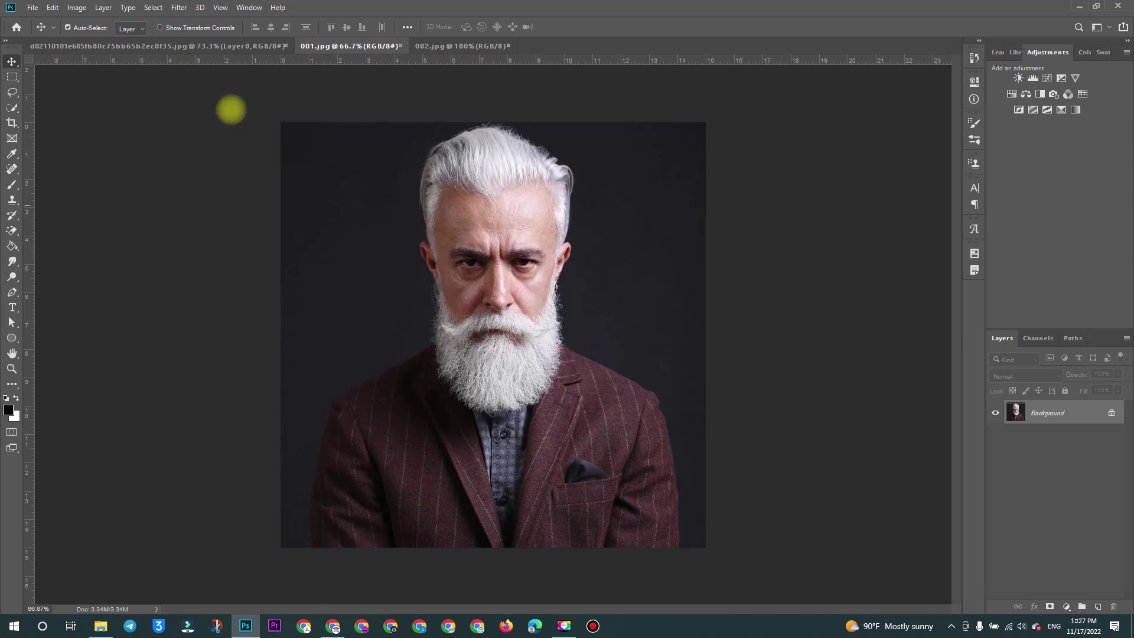
{"action": "left_click", "coordinate": [186, 46]}
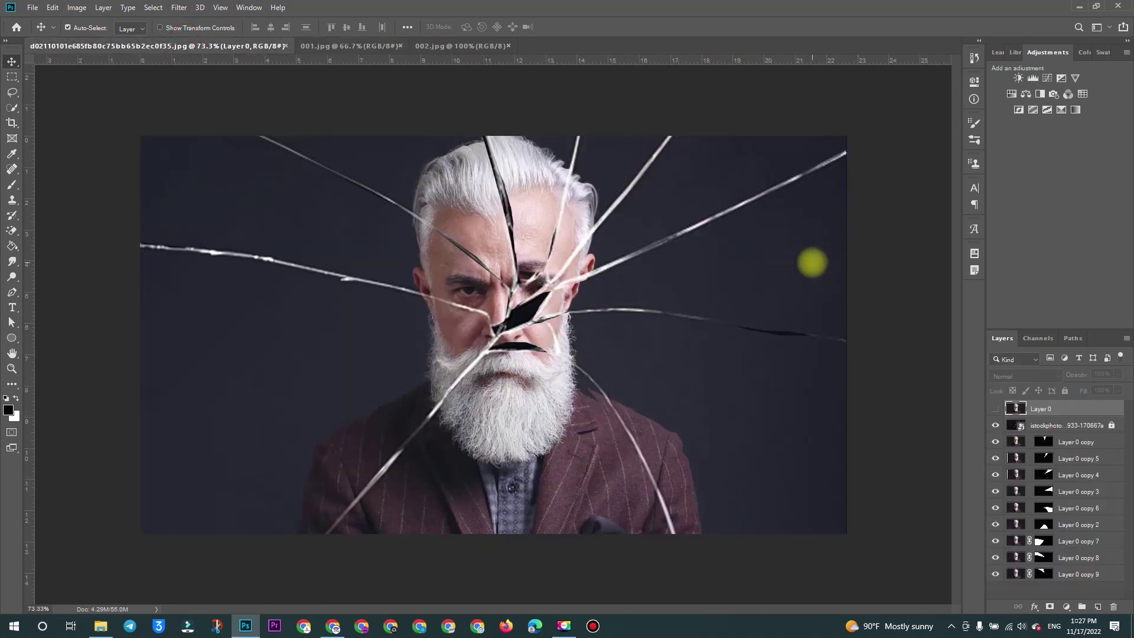
{"action": "key", "text": "ctrl+alt+a"}
{"action": "left_click_drag", "start_coordinate": [832, 287], "coordinate": [838, 289]}
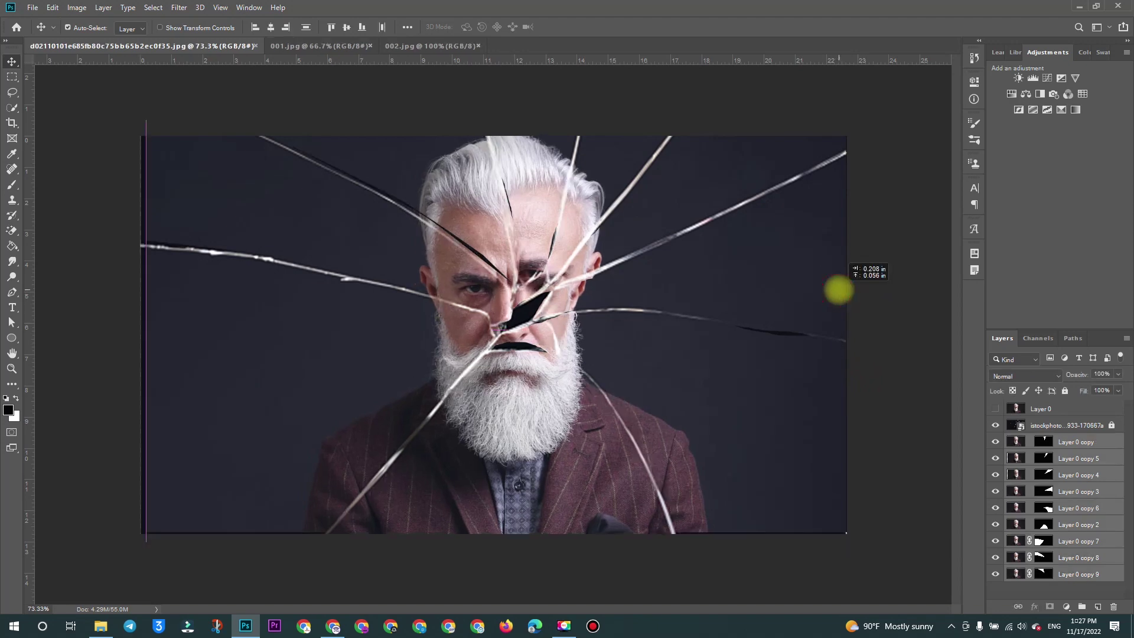
{"action": "key", "text": "ctrl+z"}
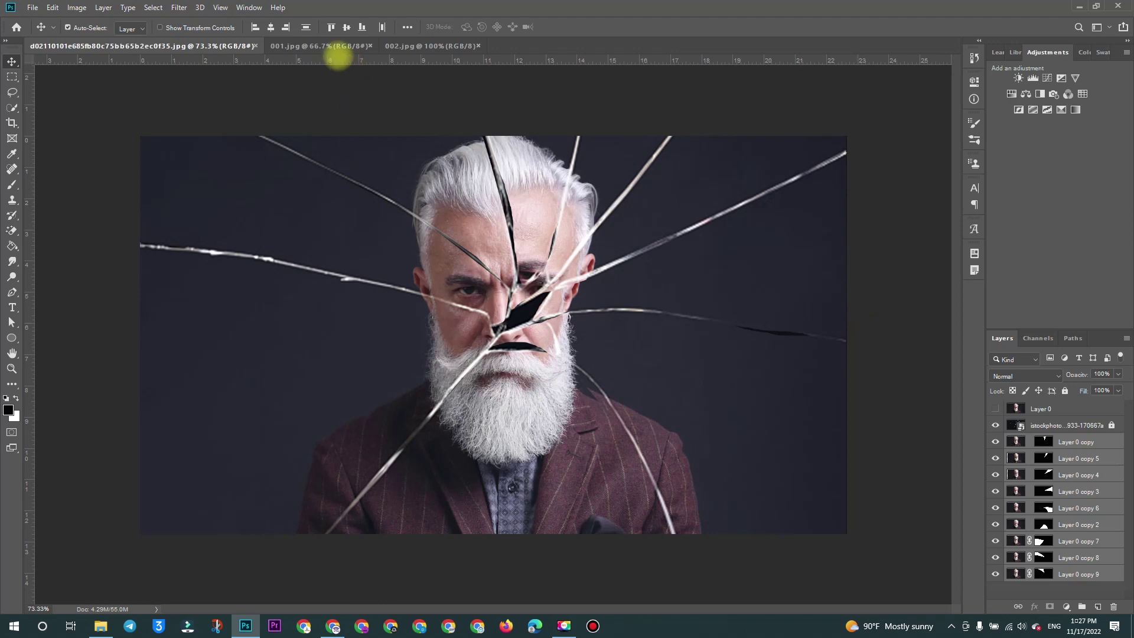
{"action": "left_click", "coordinate": [322, 46]}
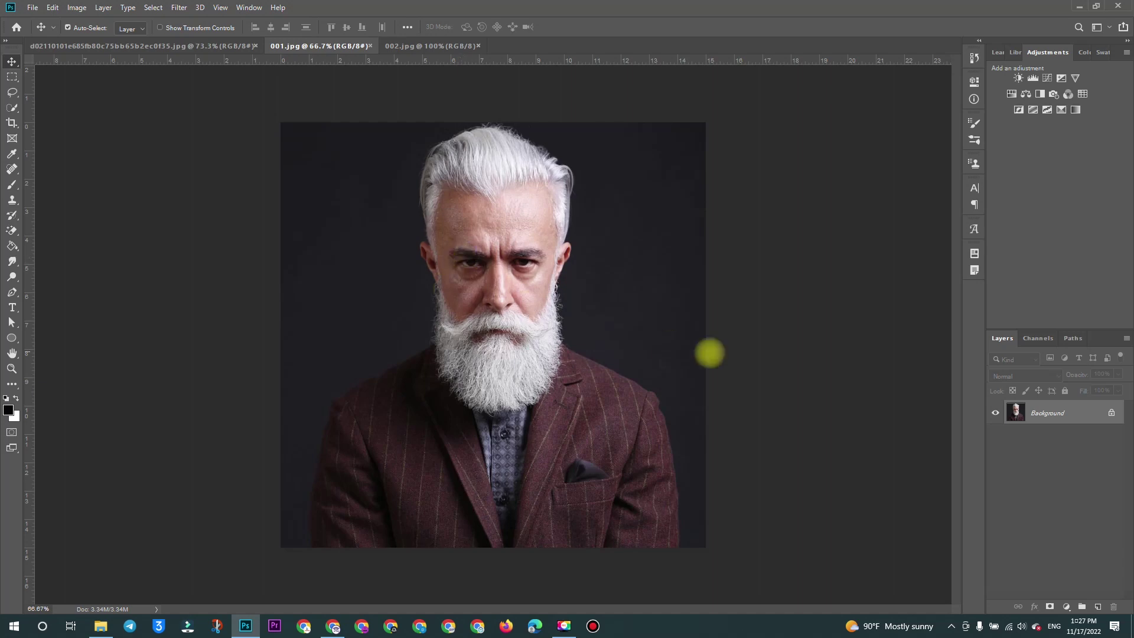
{"action": "key", "text": "c"}
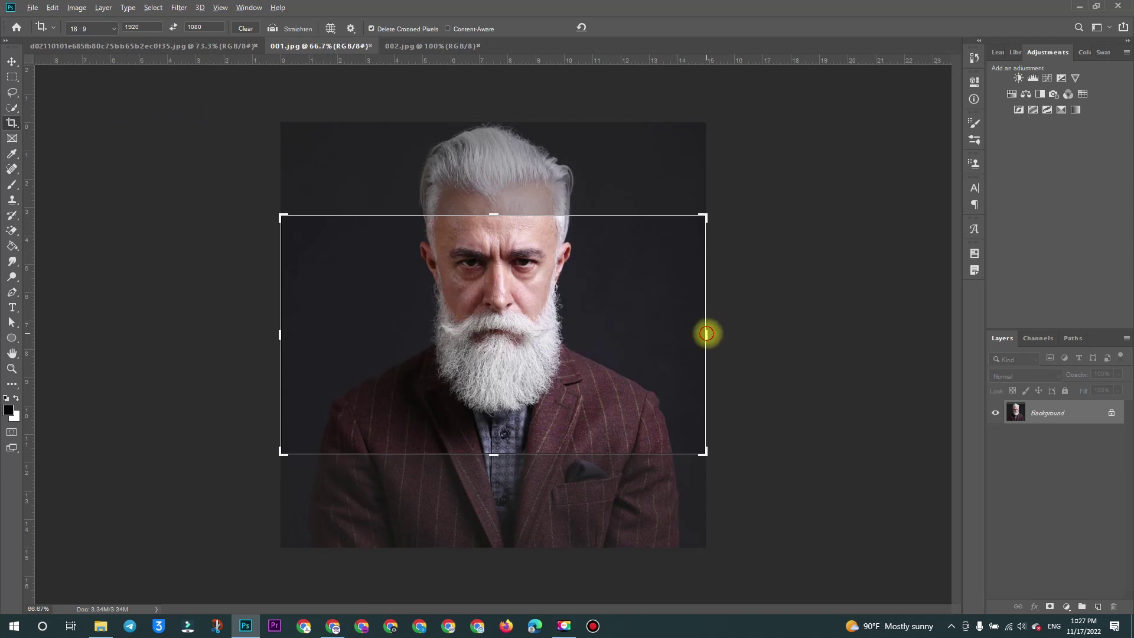
Widen the 16:9 1920×1080 crop past the portrait's sides, lower the photo, and apply it
{"action": "left_click_drag", "start_coordinate": [706, 335], "coordinate": [852, 331]}
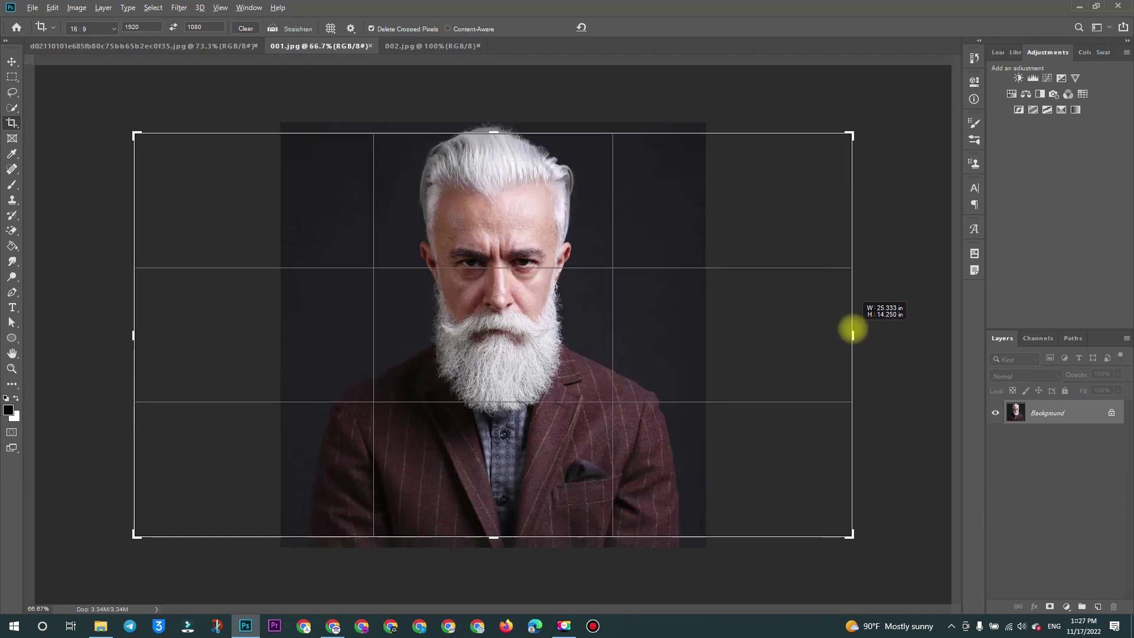
{"action": "left_click_drag", "start_coordinate": [852, 330], "coordinate": [847, 332]}
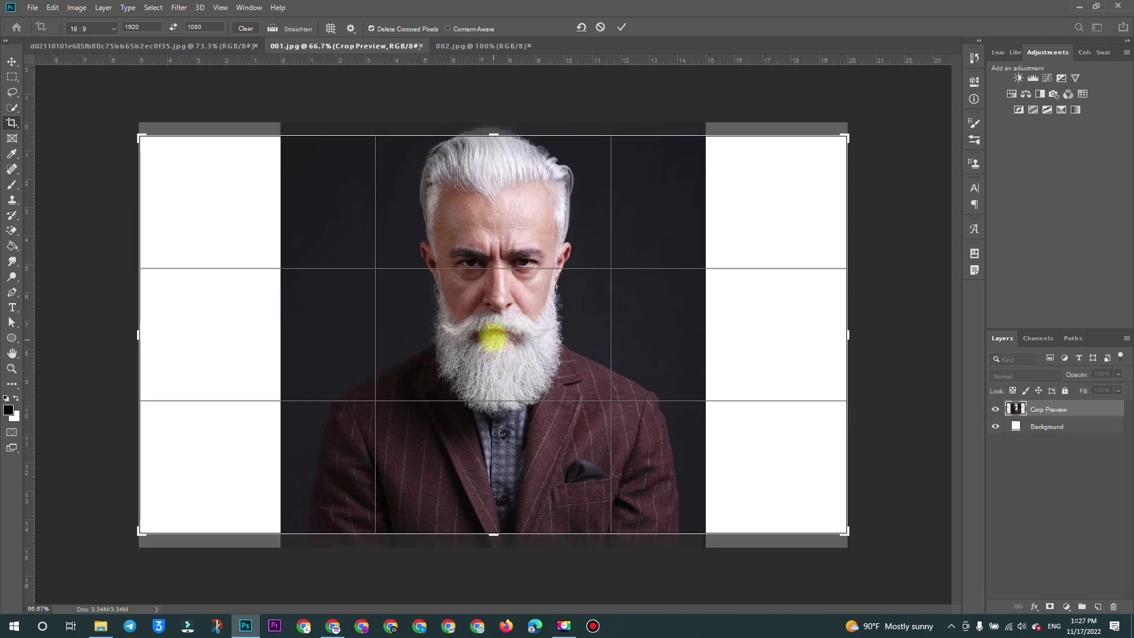
{"action": "left_click_drag", "start_coordinate": [494, 311], "coordinate": [495, 321]}
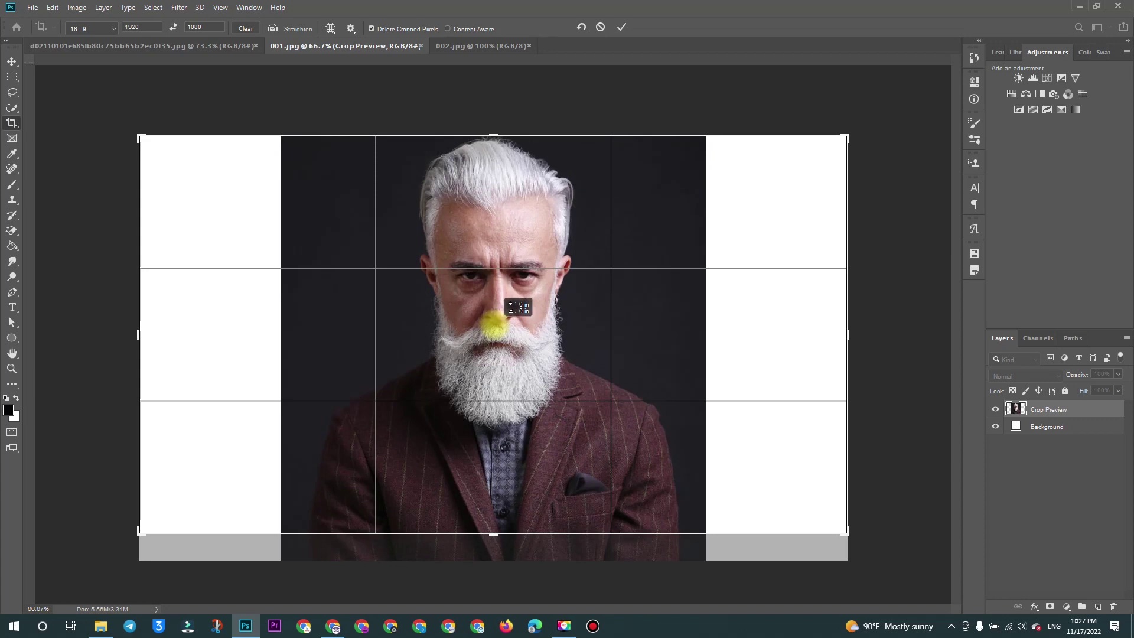
{"action": "key", "text": "ctrl+r"}
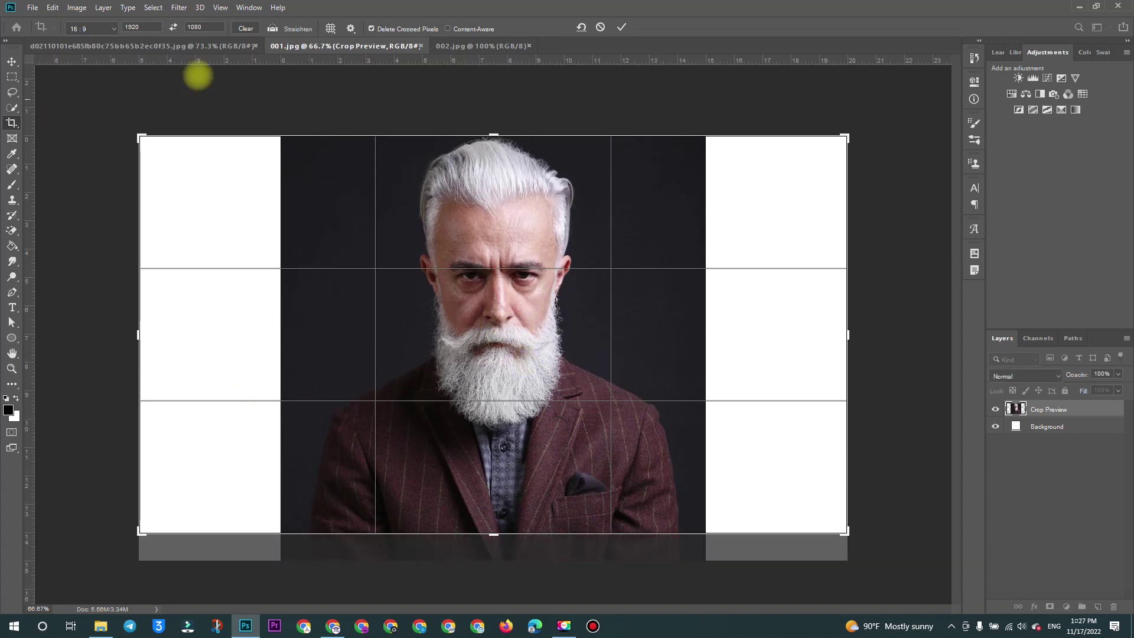
{"action": "left_click", "coordinate": [620, 27]}
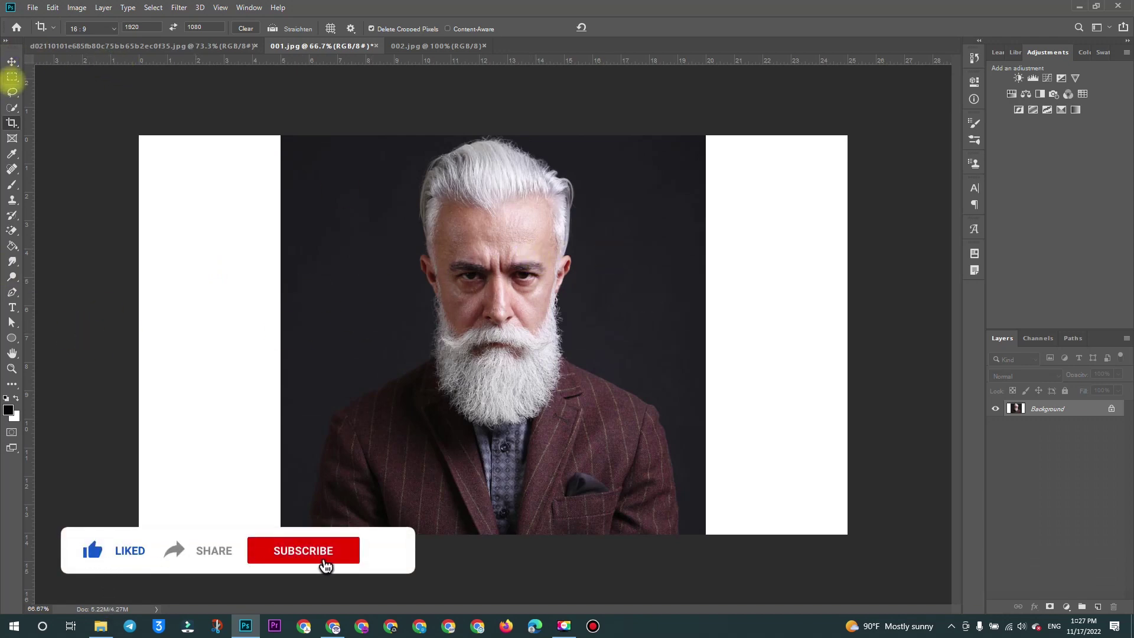
Content-Aware fill the left white strip with the dark backdrop
{"action": "left_click", "coordinate": [12, 77]}
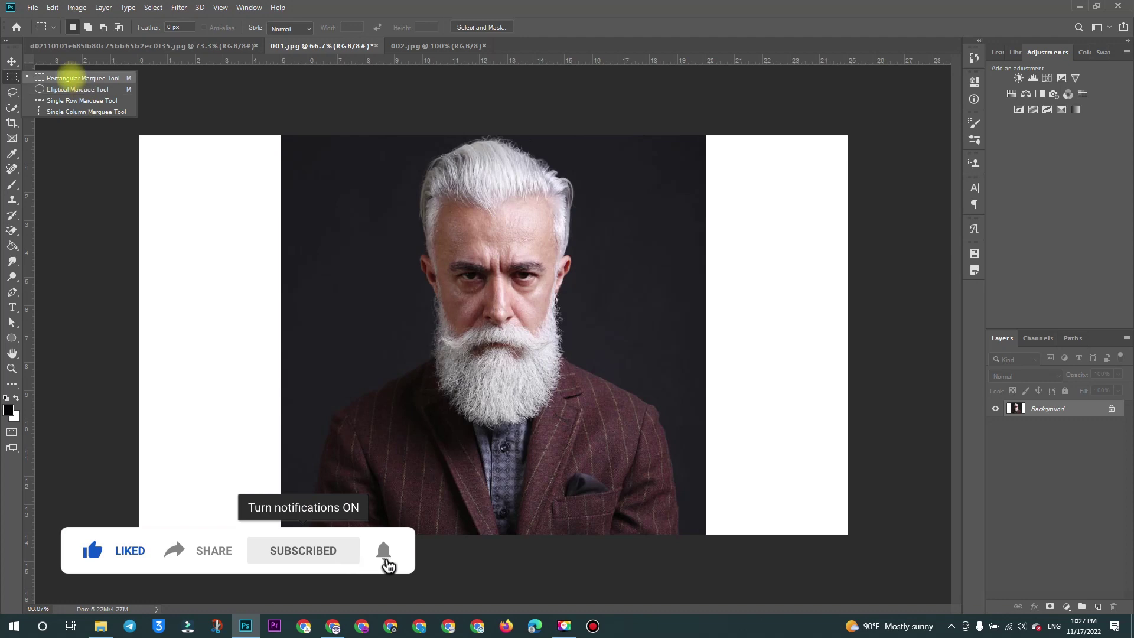
{"action": "left_click", "coordinate": [71, 77]}
{"action": "left_click_drag", "start_coordinate": [139, 136], "coordinate": [282, 599]}
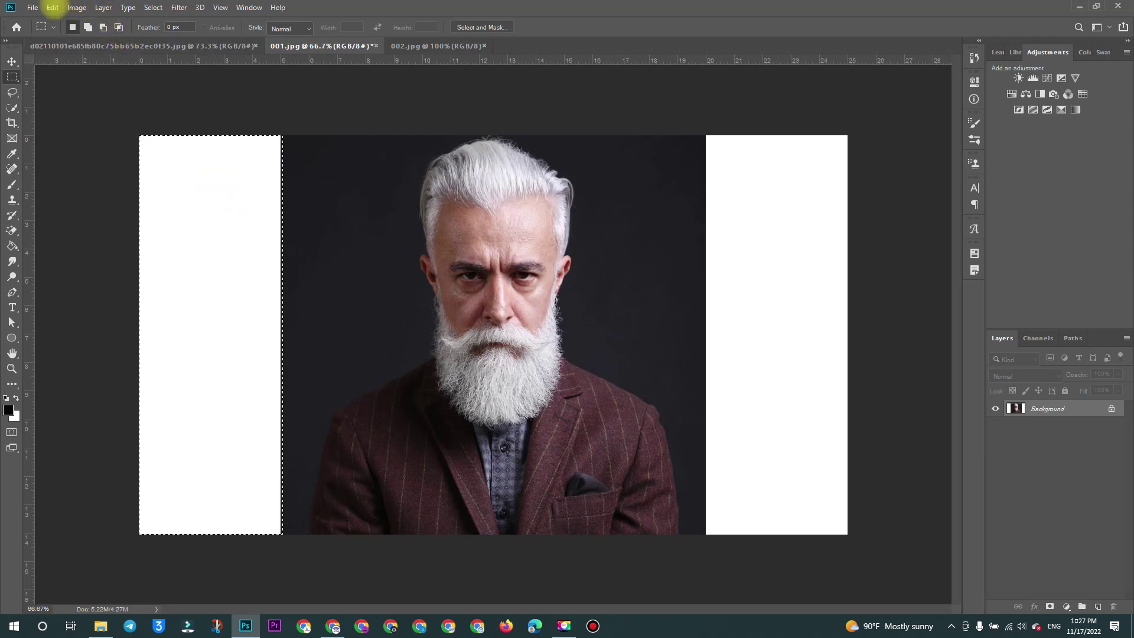
{"action": "left_click", "coordinate": [52, 8]}
{"action": "left_click", "coordinate": [83, 184]}
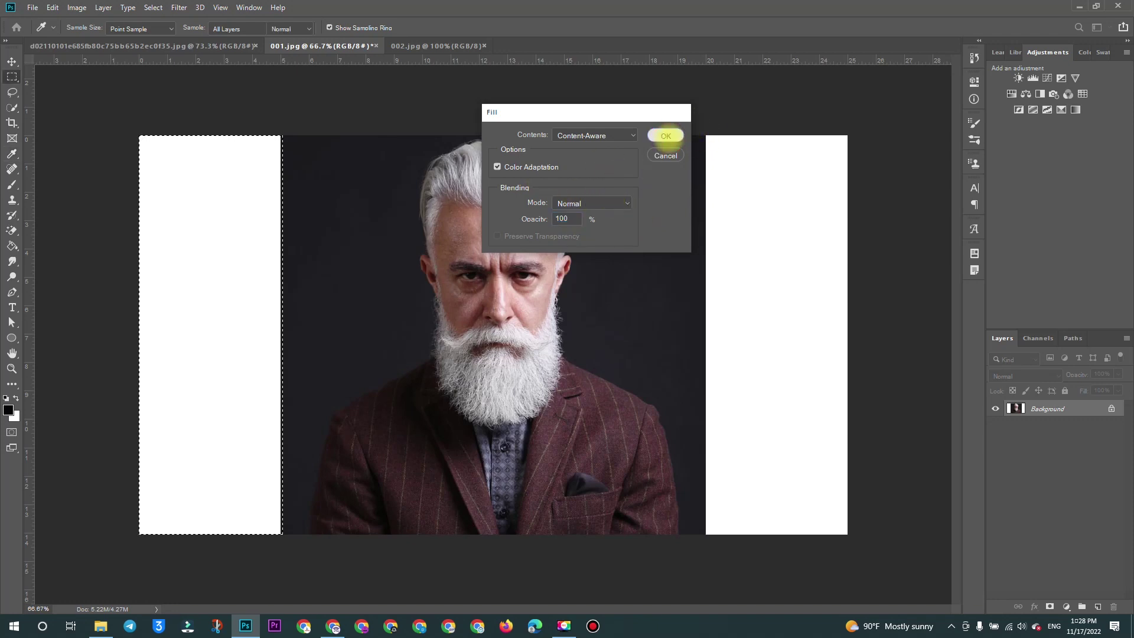
{"action": "left_click", "coordinate": [665, 136]}
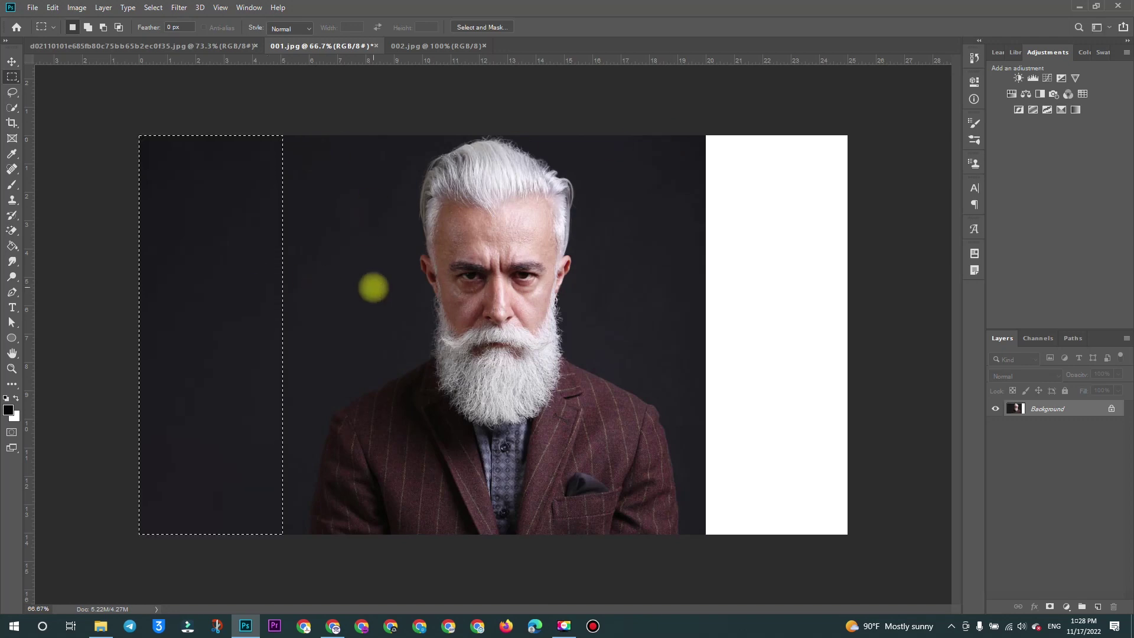
{"action": "key", "text": "ctrl+d"}
Content-Aware fill the right white strip the same way
{"action": "scroll", "coordinate": [288, 328], "scroll_direction": "down", "scroll_amount": 2}
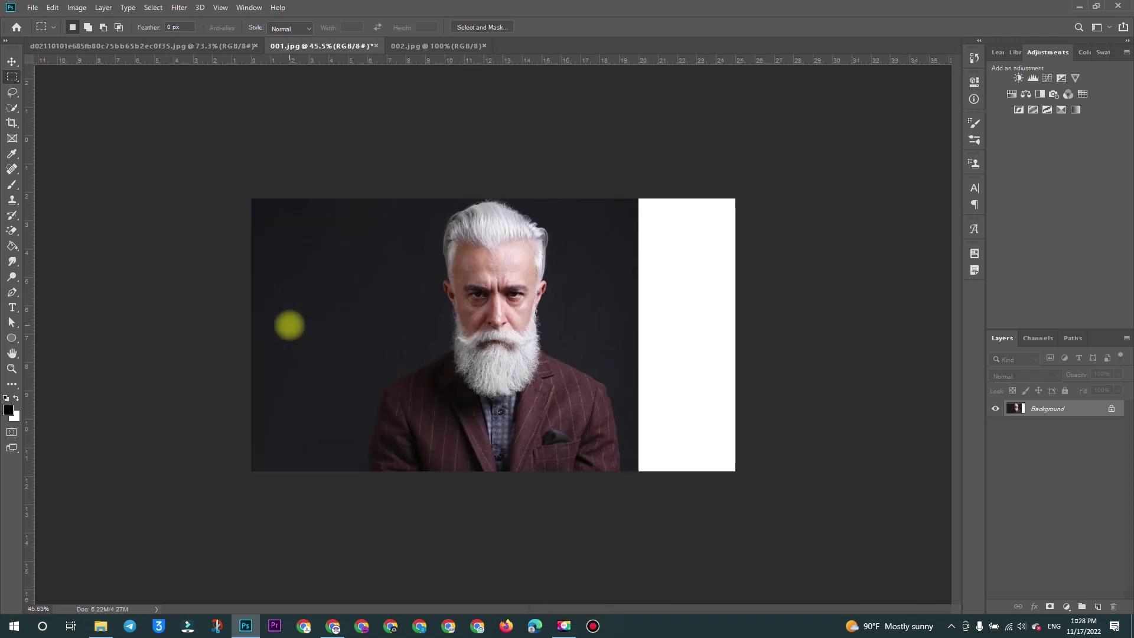
{"action": "scroll", "coordinate": [288, 324], "scroll_direction": "up", "scroll_amount": 3}
{"action": "scroll", "coordinate": [287, 322], "scroll_direction": "down", "scroll_amount": 2}
{"action": "scroll", "coordinate": [287, 322], "scroll_direction": "up", "scroll_amount": 1}
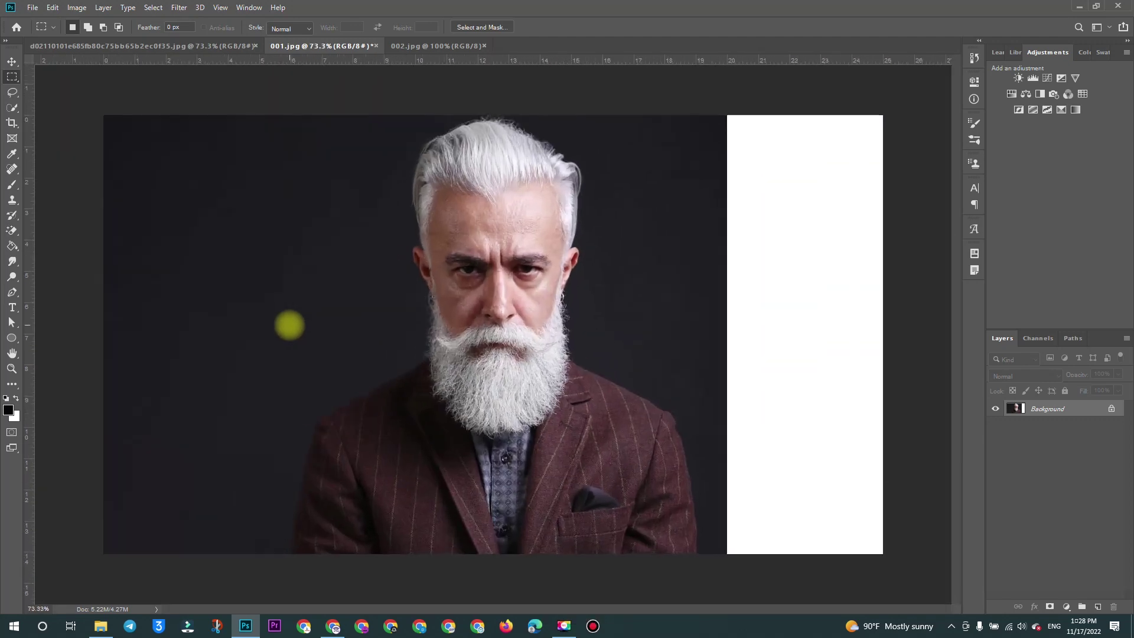
{"action": "mouse_move", "coordinate": [726, 115]}
{"action": "left_mouse_down"}
{"action": "mouse_move", "coordinate": [835, 588]}
{"action": "mouse_move", "coordinate": [889, 588]}
{"action": "left_mouse_up"}
{"action": "key", "text": "ctrl+semicolon"}
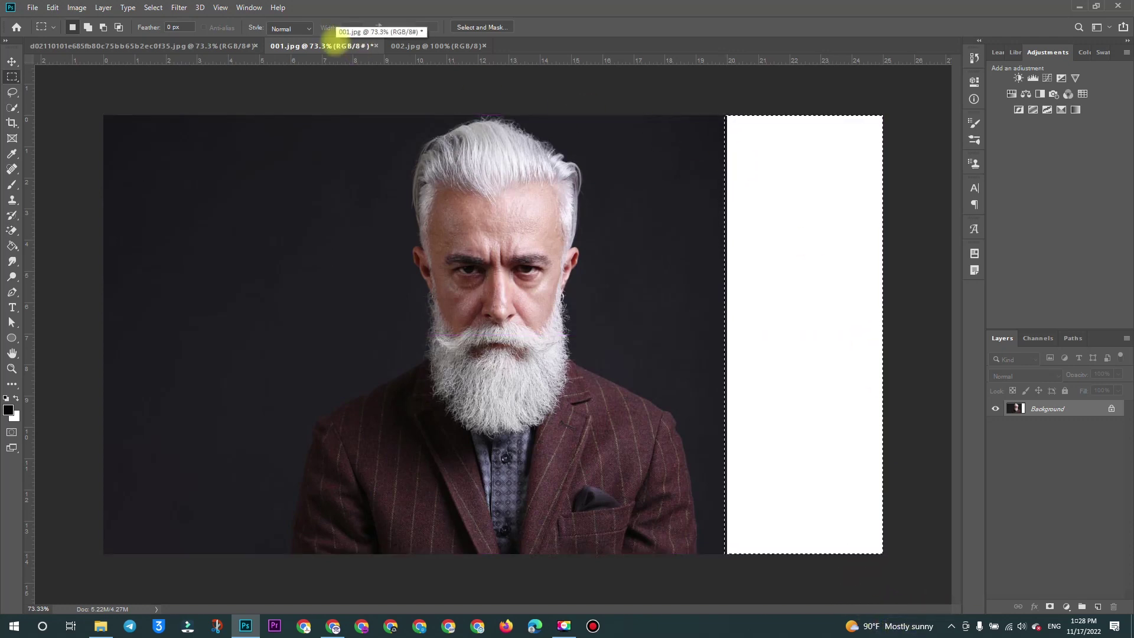
{"action": "key", "text": "shift+F5"}
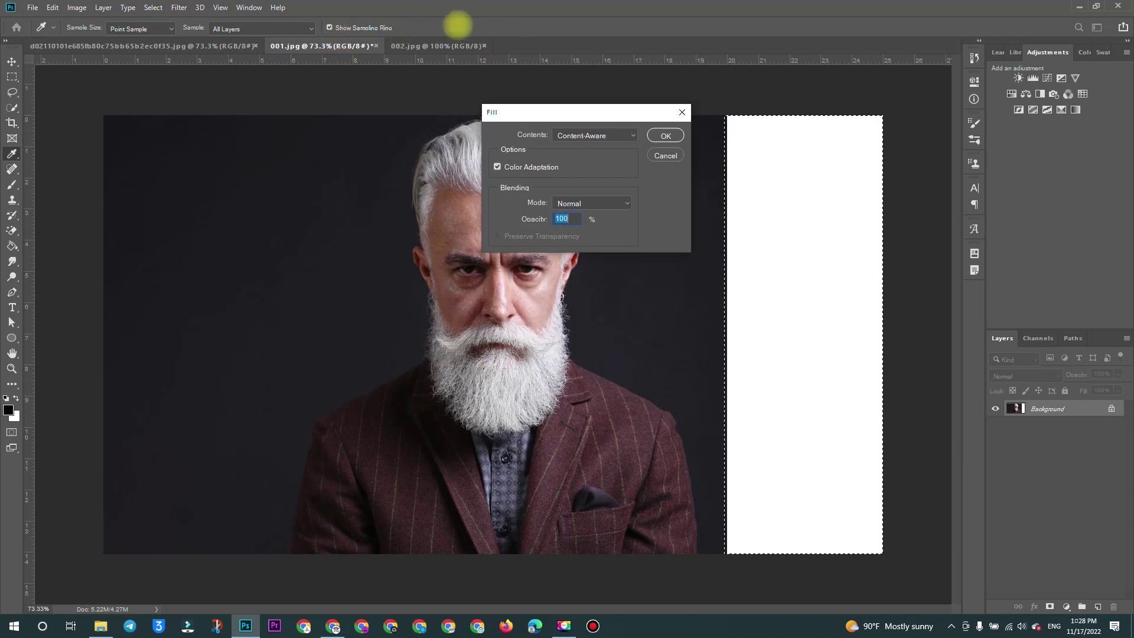
{"action": "left_click", "coordinate": [662, 137]}
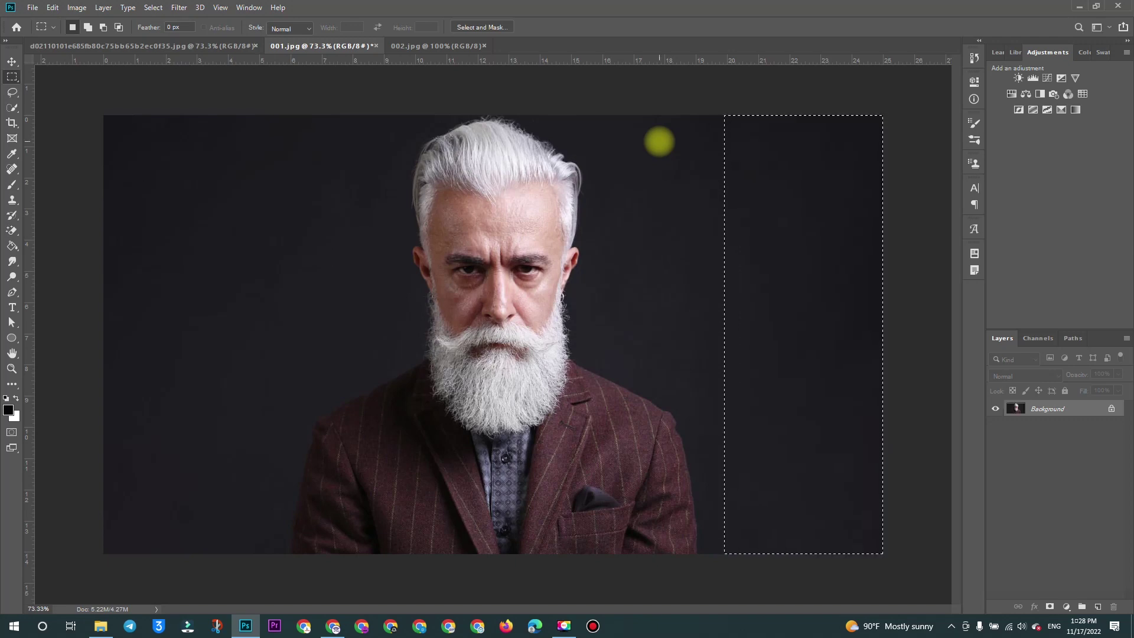
{"action": "key", "text": "ctrl+d"}
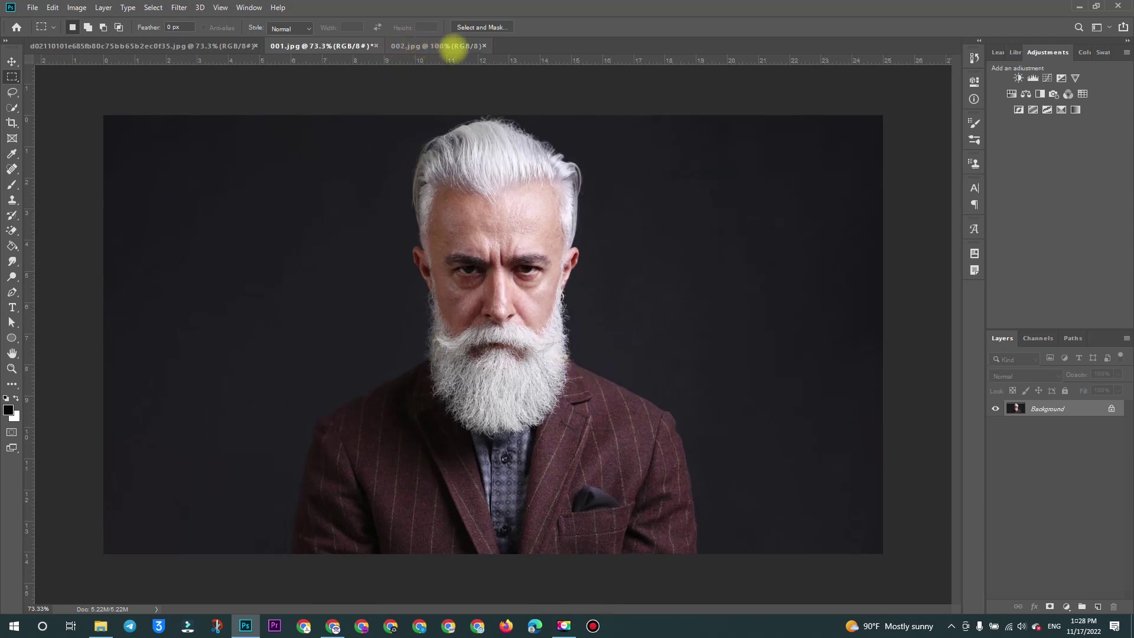
Drag the cracked-glass image from 002.jpg toward the portrait document
{"action": "left_click", "coordinate": [436, 46]}
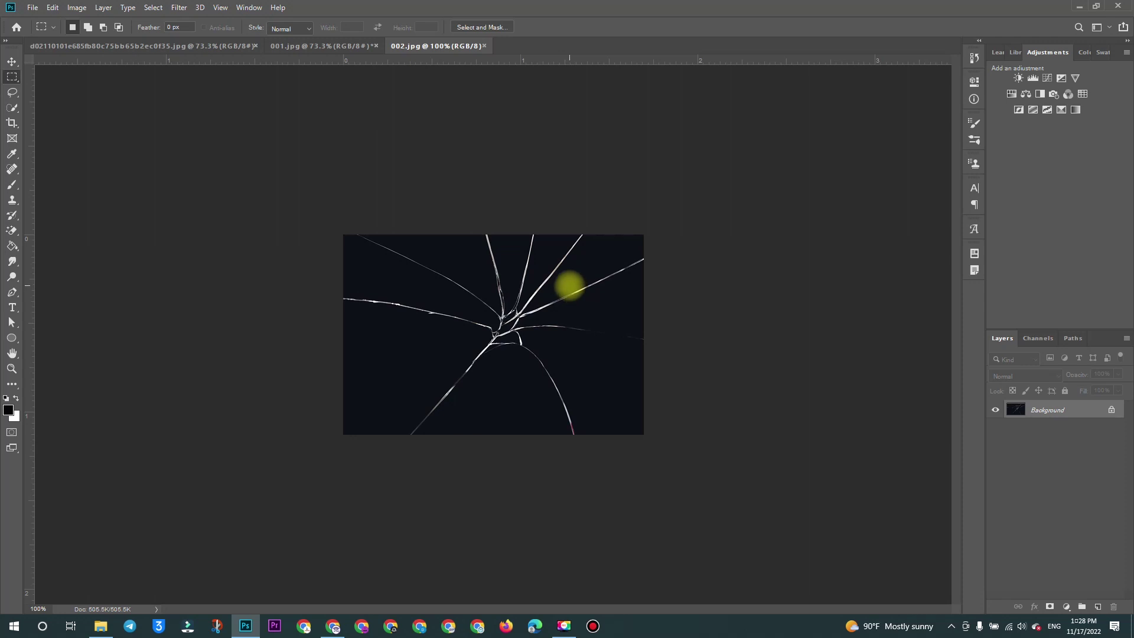
{"action": "key", "text": "v"}
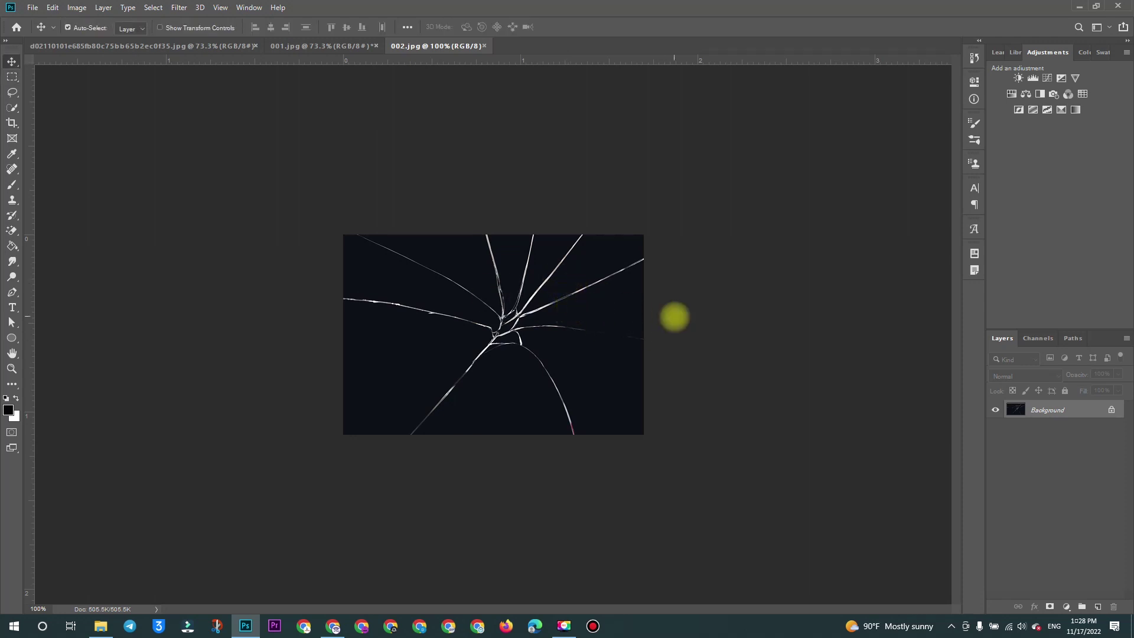
{"action": "left_click_drag", "start_coordinate": [630, 317], "coordinate": [340, 49]}
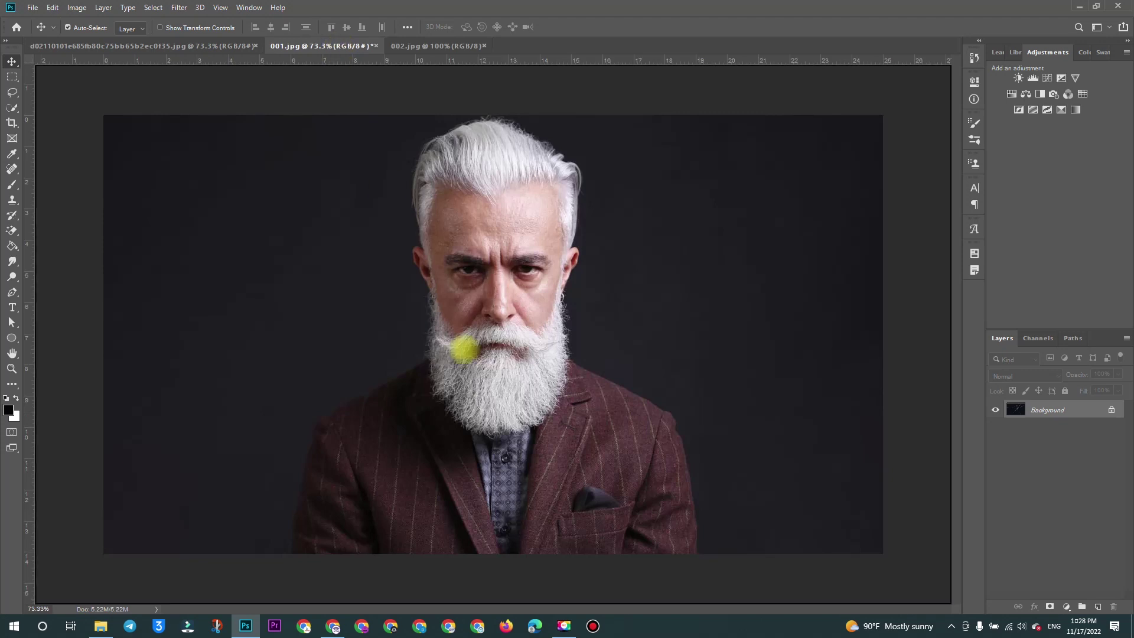
Drop the cracked glass into 001.jpg as Layer 1 and convert it to a smart object
{"action": "left_click_drag", "start_coordinate": [339, 48], "coordinate": [465, 339]}
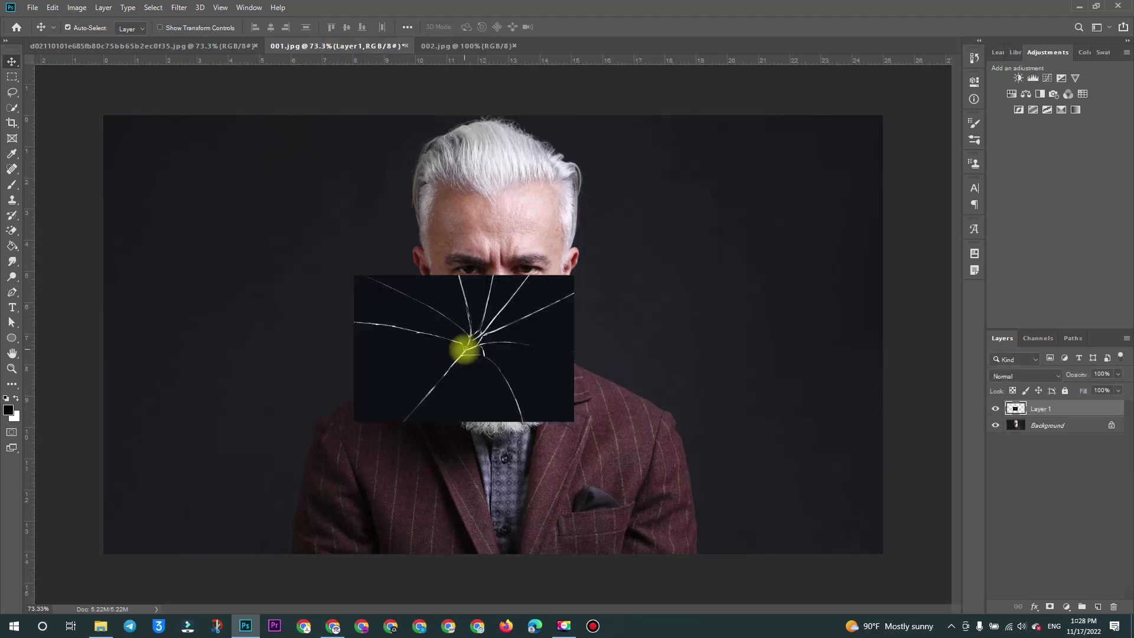
{"action": "right_click", "coordinate": [1087, 409]}
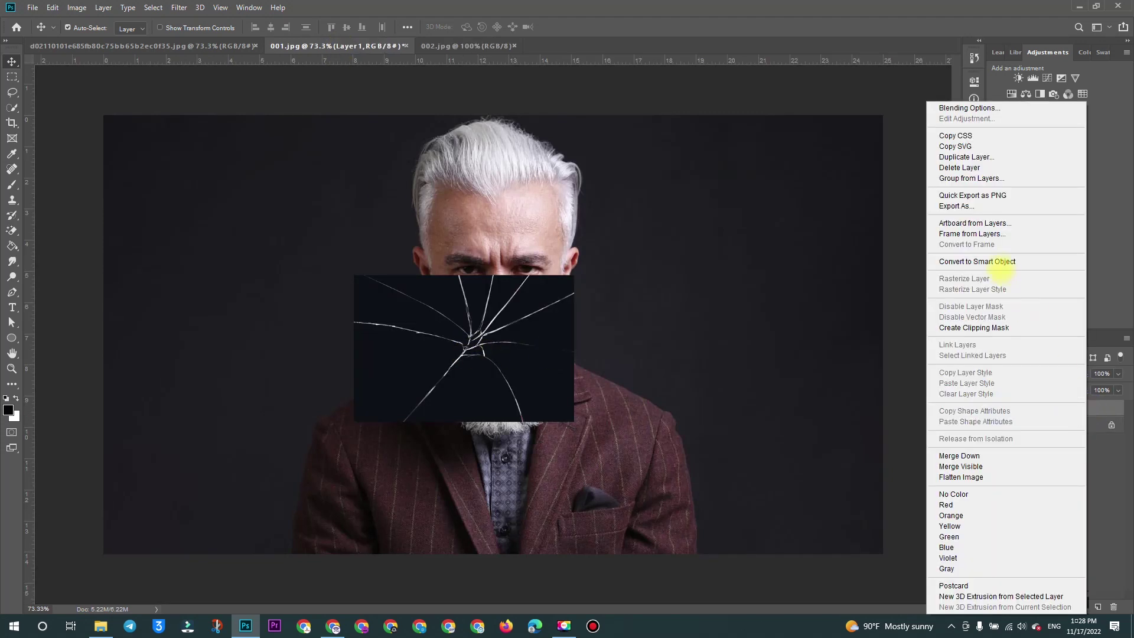
{"action": "left_click", "coordinate": [1002, 262]}
Free-transform the crack layer so it covers the whole canvas
{"action": "key", "text": "ctrl+t"}
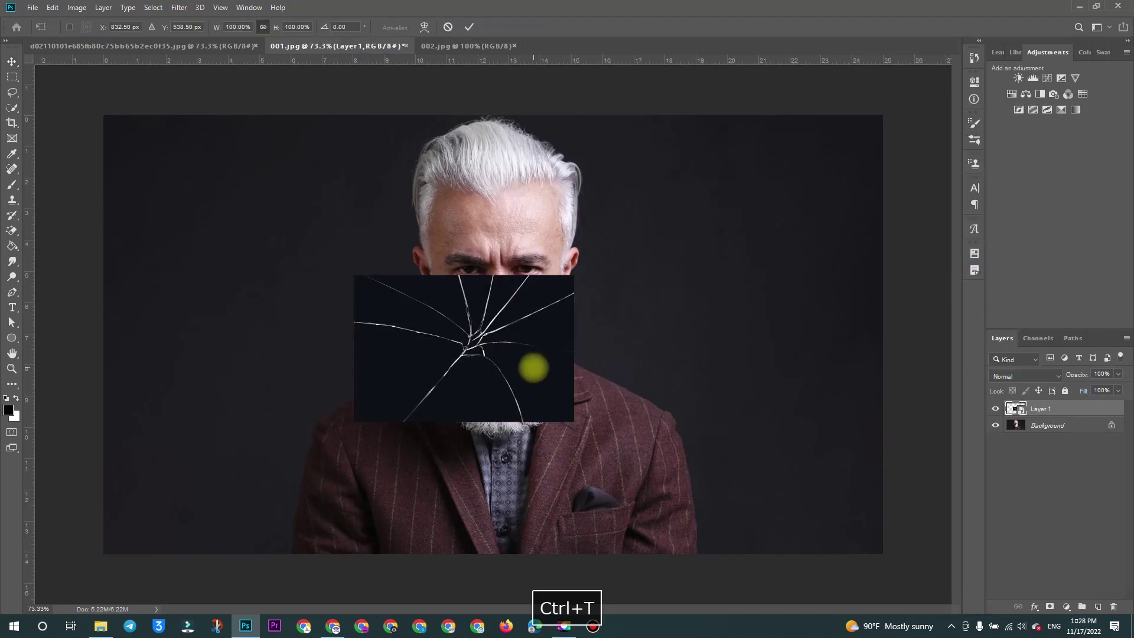
{"action": "mouse_move", "coordinate": [573, 274]}
{"action": "left_mouse_down"}
{"action": "mouse_move", "coordinate": [707, 236]}
{"action": "mouse_move", "coordinate": [957, 223]}
{"action": "left_mouse_up"}
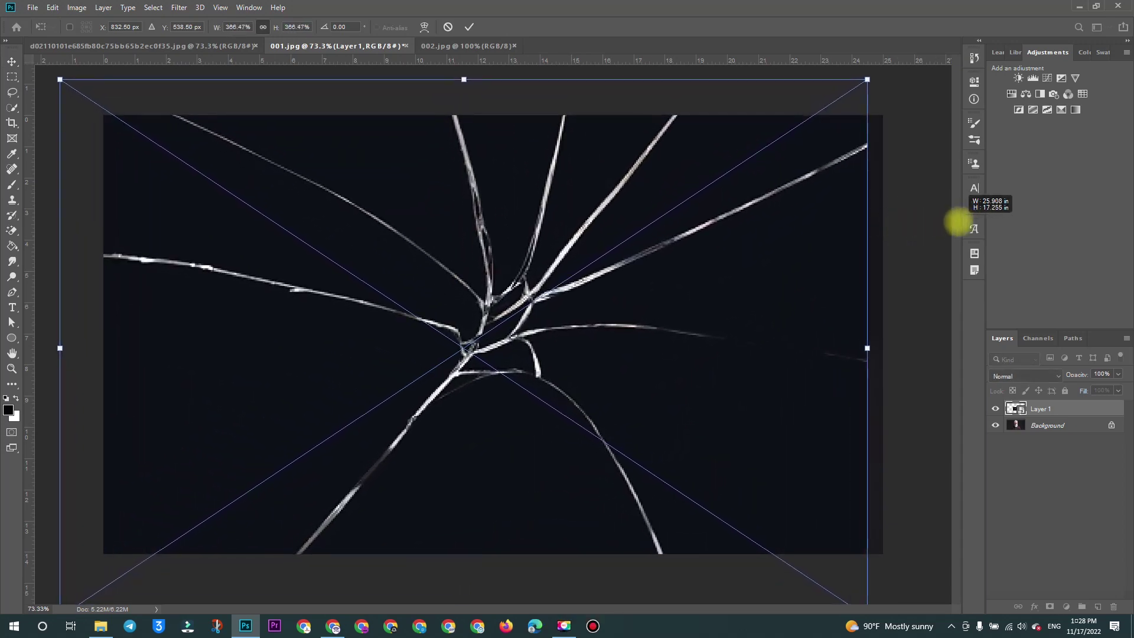
{"action": "left_click_drag", "start_coordinate": [848, 335], "coordinate": [861, 333]}
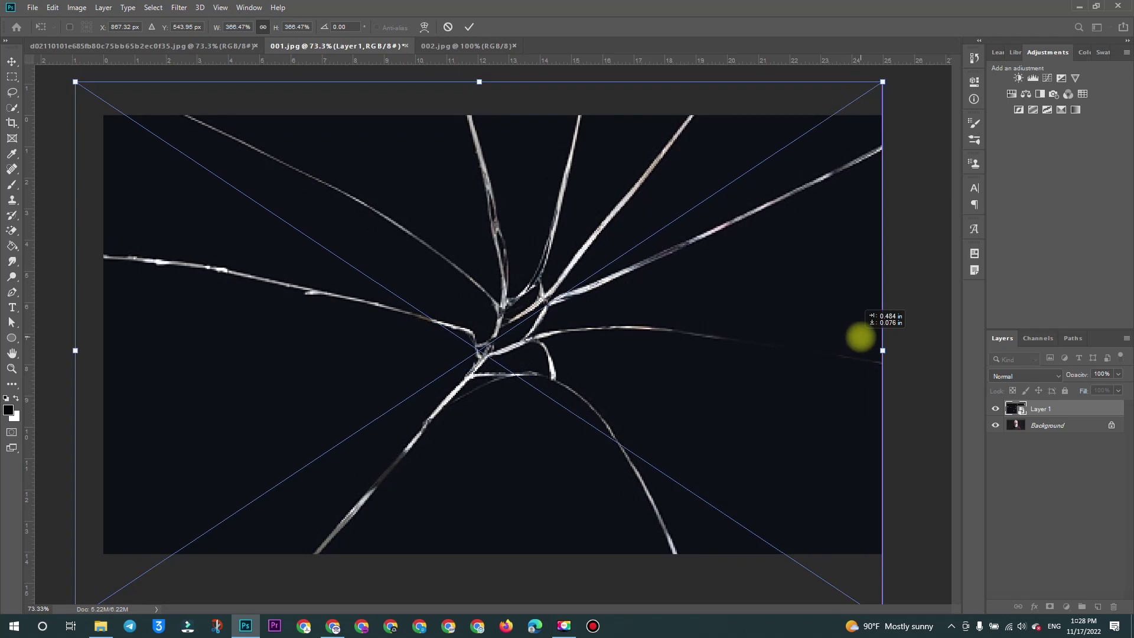
{"action": "key", "text": "ctrl+minus"}
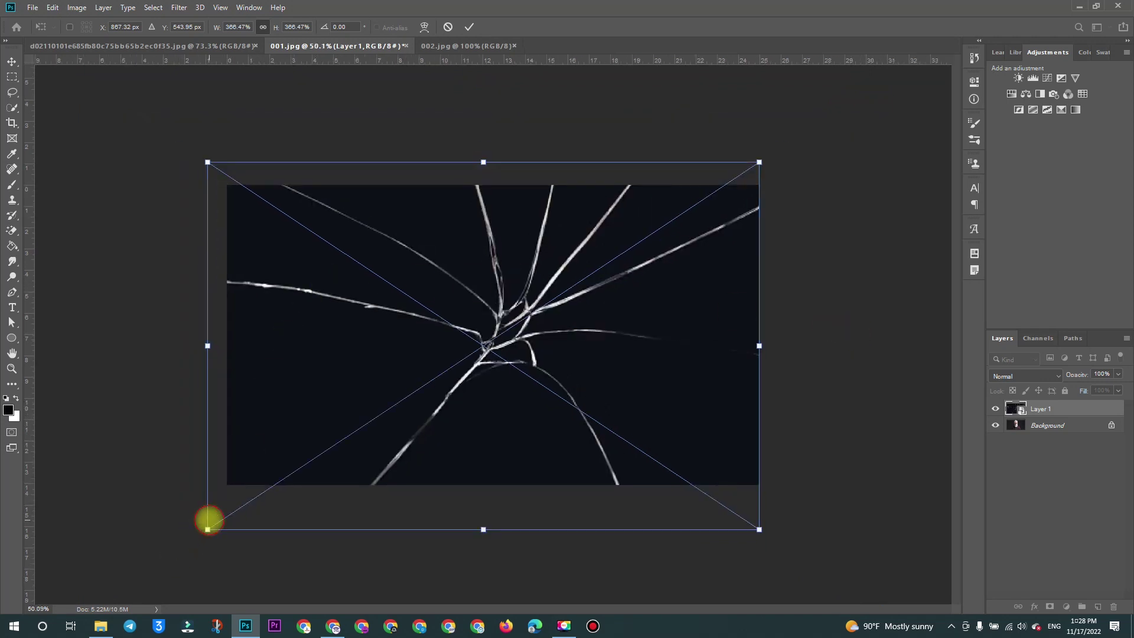
{"action": "left_click_drag", "start_coordinate": [207, 529], "coordinate": [220, 522]}
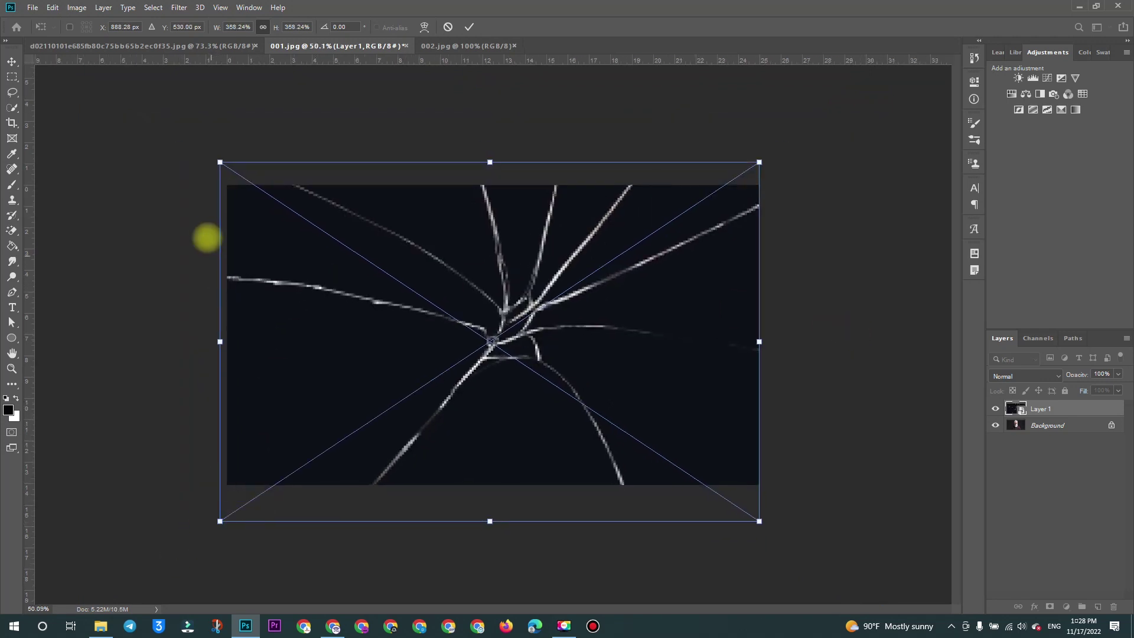
{"action": "mouse_move", "coordinate": [387, 266]}
{"action": "left_mouse_down"}
{"action": "mouse_move", "coordinate": [404, 269]}
{"action": "mouse_move", "coordinate": [404, 290]}
{"action": "left_mouse_up"}
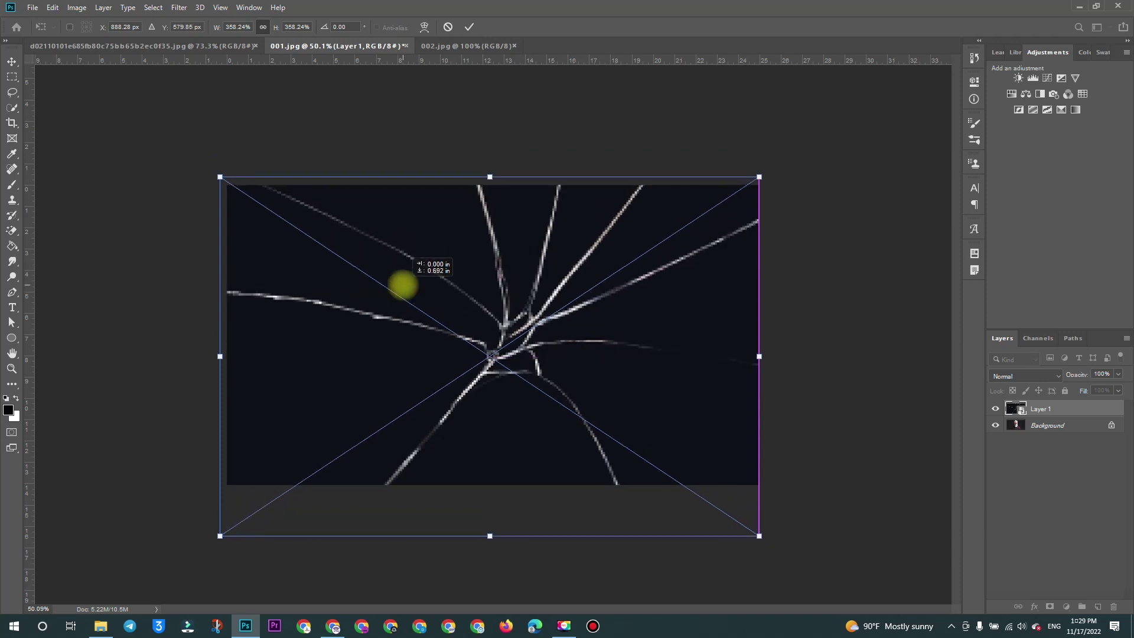
{"action": "mouse_move", "coordinate": [220, 176]}
{"action": "left_mouse_down"}
{"action": "mouse_move", "coordinate": [233, 179]}
{"action": "mouse_move", "coordinate": [222, 178]}
{"action": "left_mouse_up"}
{"action": "key", "text": "Return"}
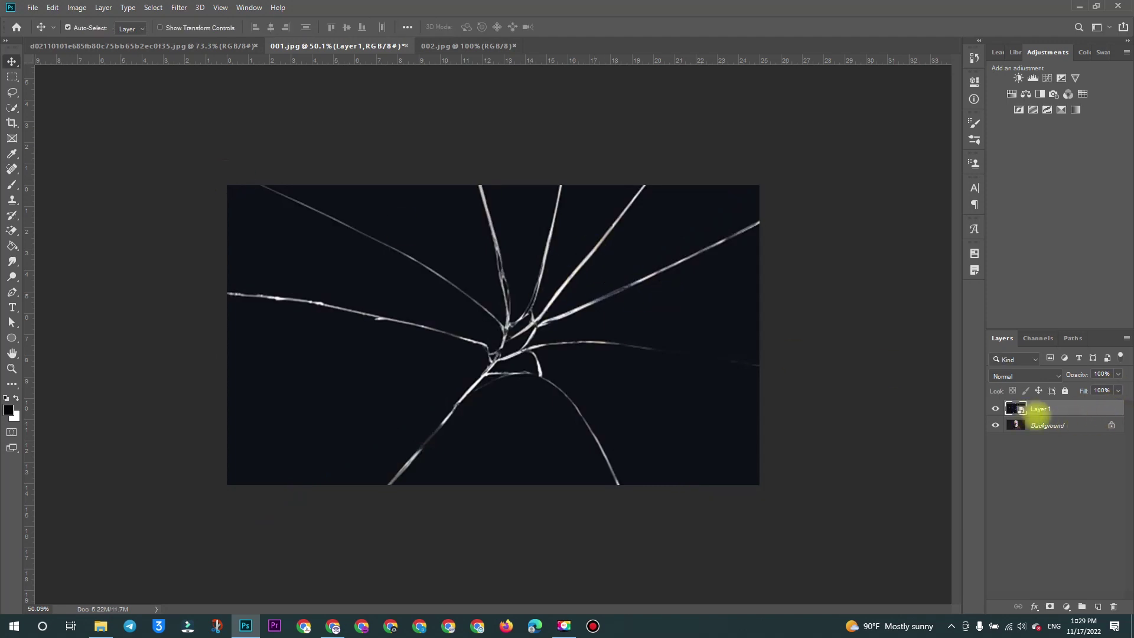
Set Layer 1's blend mode to Screen and unlock the Background as Layer 0
{"action": "left_click", "coordinate": [1031, 376]}
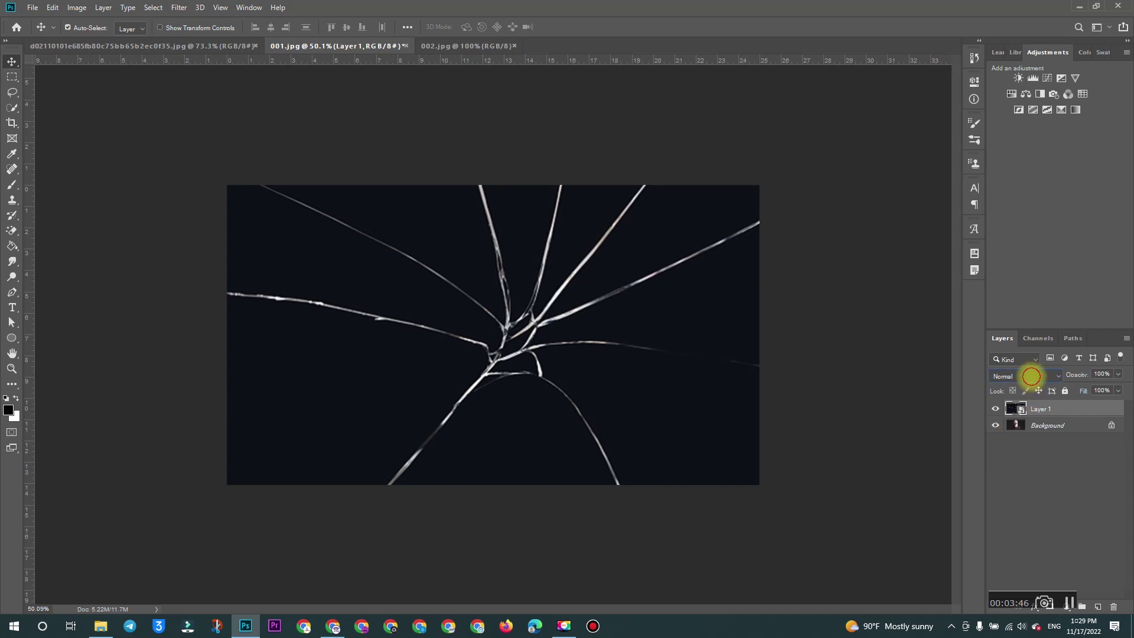
{"action": "left_click", "coordinate": [1032, 377]}
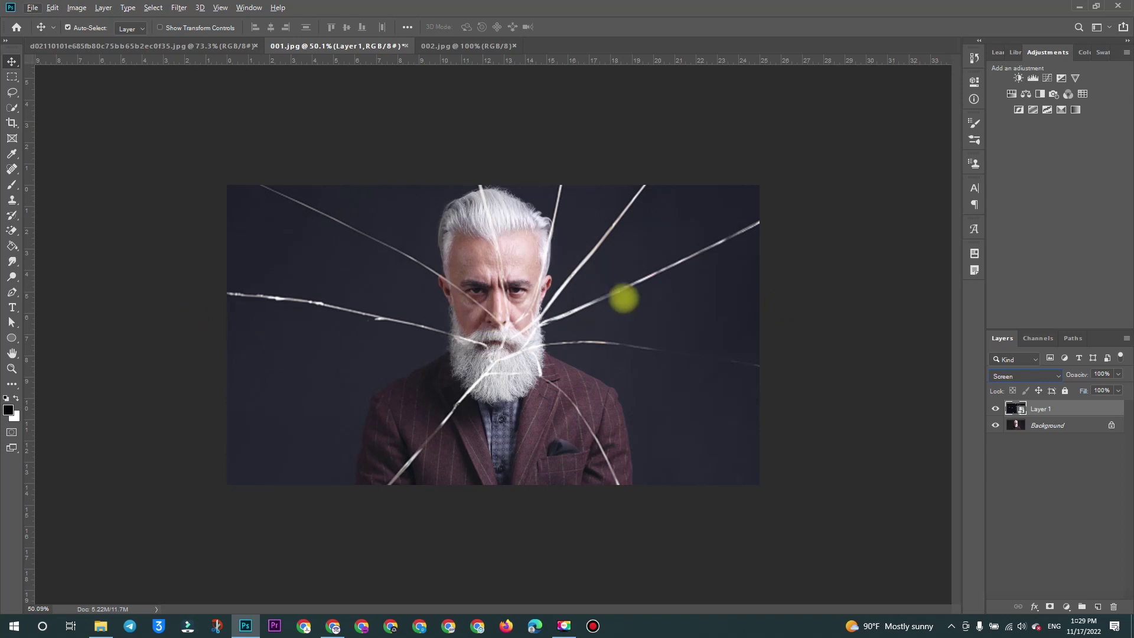
{"action": "left_click", "coordinate": [1111, 425]}
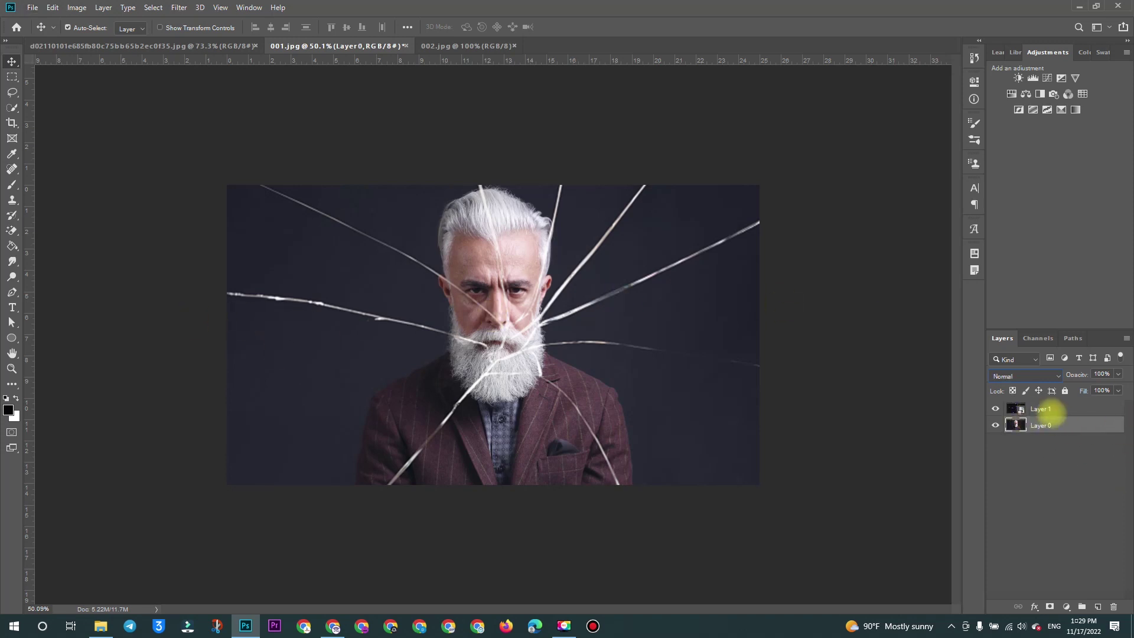
Apply Lock All to Layer 1 and select Layer 0
{"action": "left_click", "coordinate": [1045, 409]}
{"action": "key", "text": "alt+shift+s"}
{"action": "left_click", "coordinate": [1063, 391]}
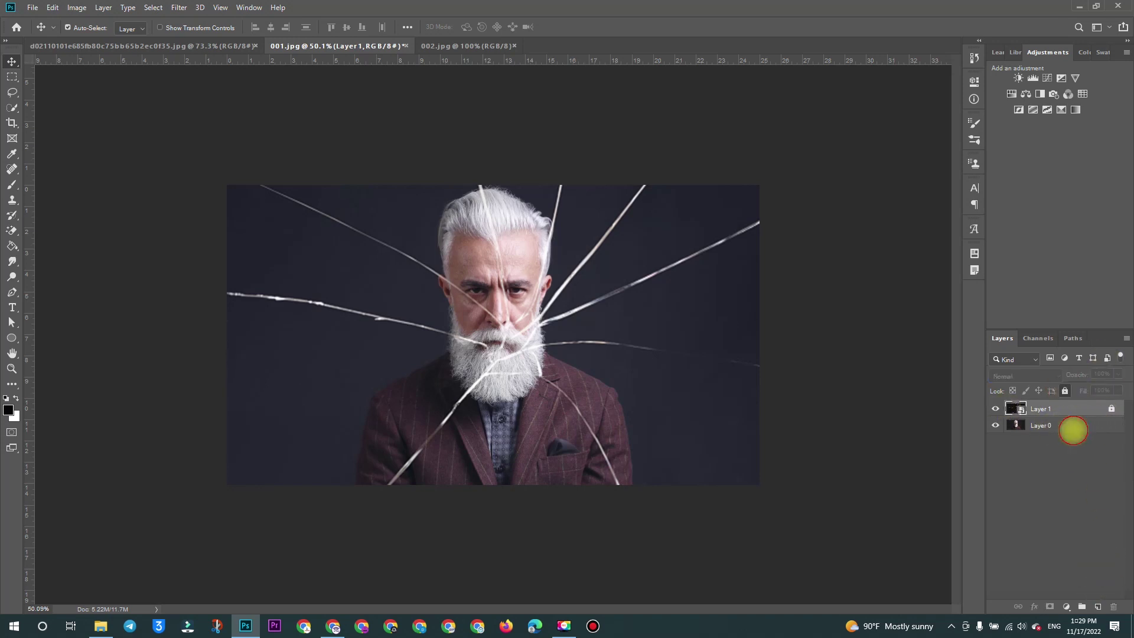
{"action": "left_click", "coordinate": [1073, 429]}
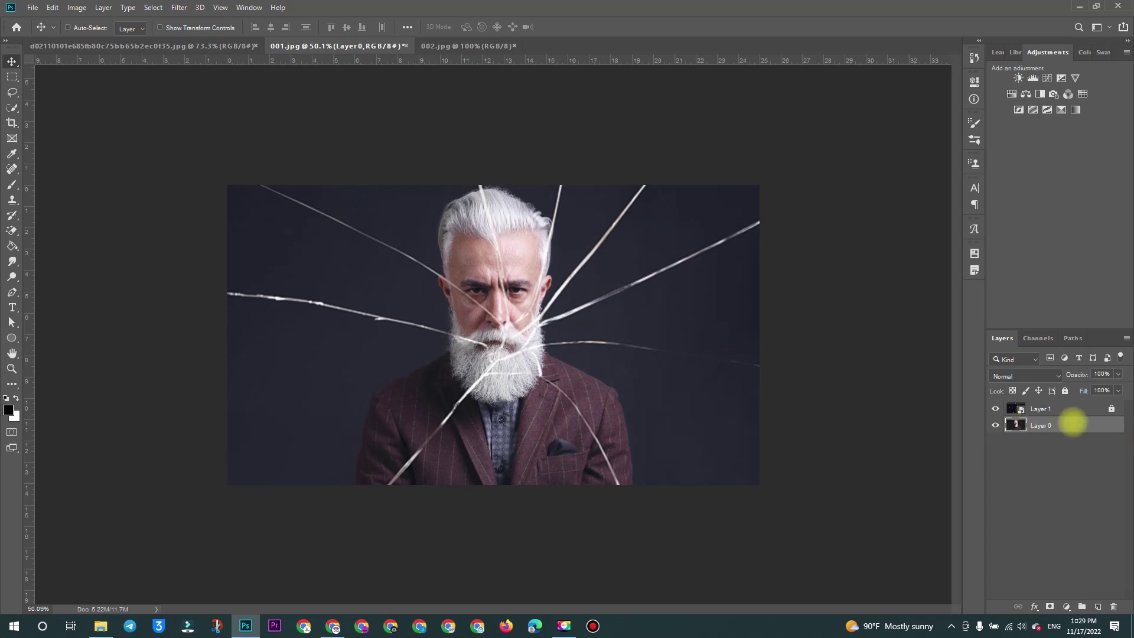
Duplicate Layer 0 up to copy 9, then hide the lower portrait copies
{"action": "key", "text": "ctrl+j"}
{"action": "key", "text": "ctrl+j"}
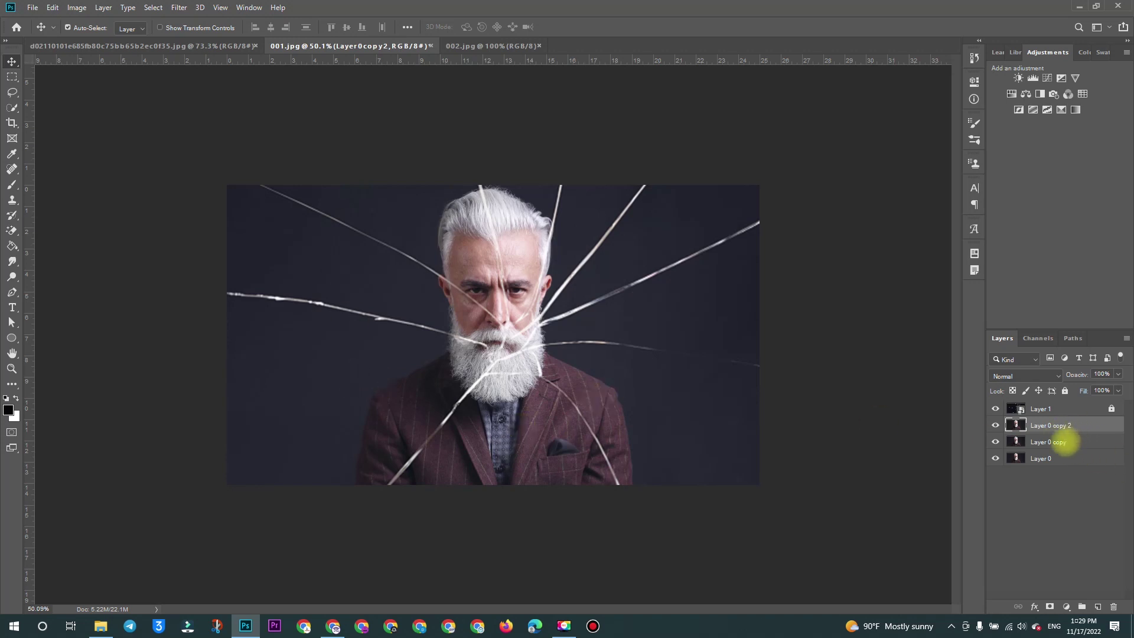
{"action": "key", "text": "ctrl+j"}
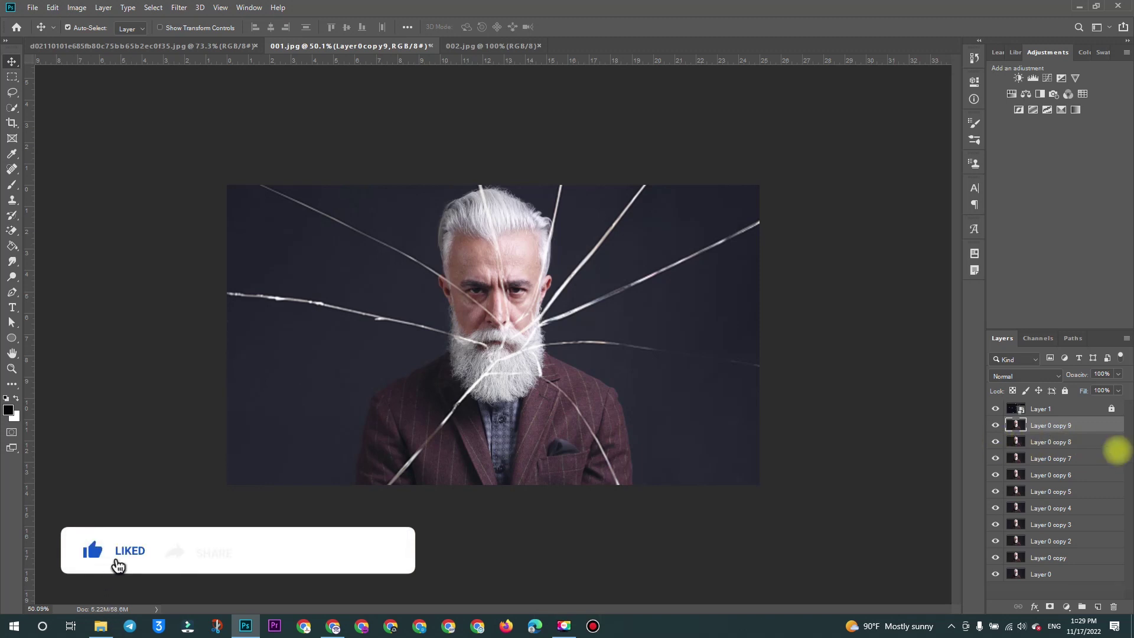
{"action": "left_click", "coordinate": [996, 442]}
{"action": "left_click_drag", "start_coordinate": [995, 460], "coordinate": [995, 576]}
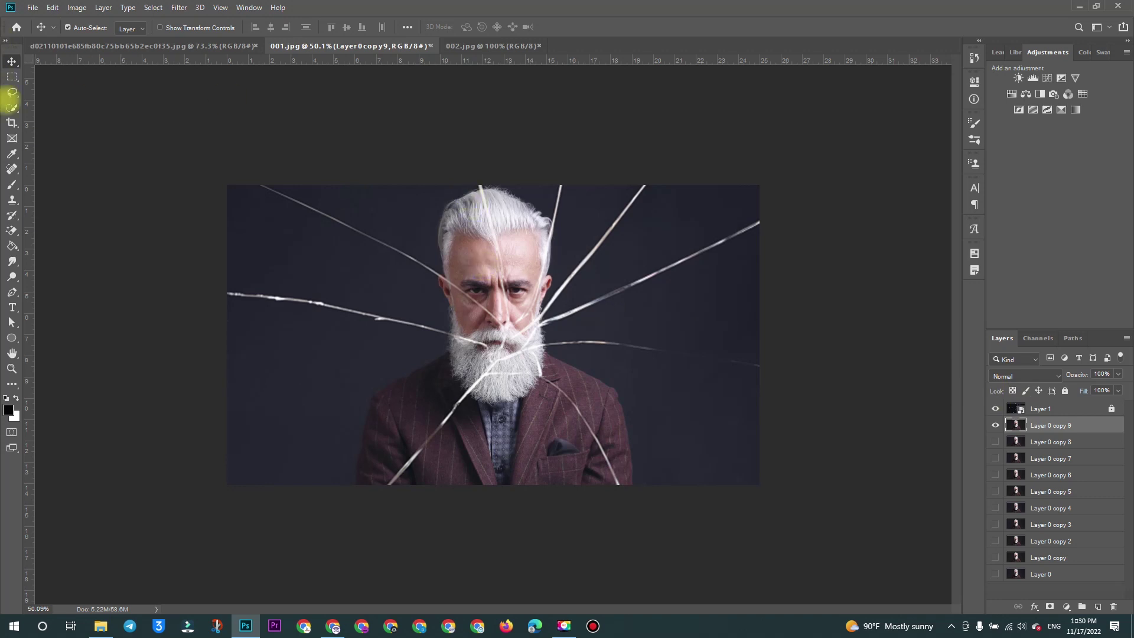
Lasso the top-centre face shard, mask Layer 0 copy 9 to it, then show and select copy 8
{"action": "left_click", "coordinate": [13, 92]}
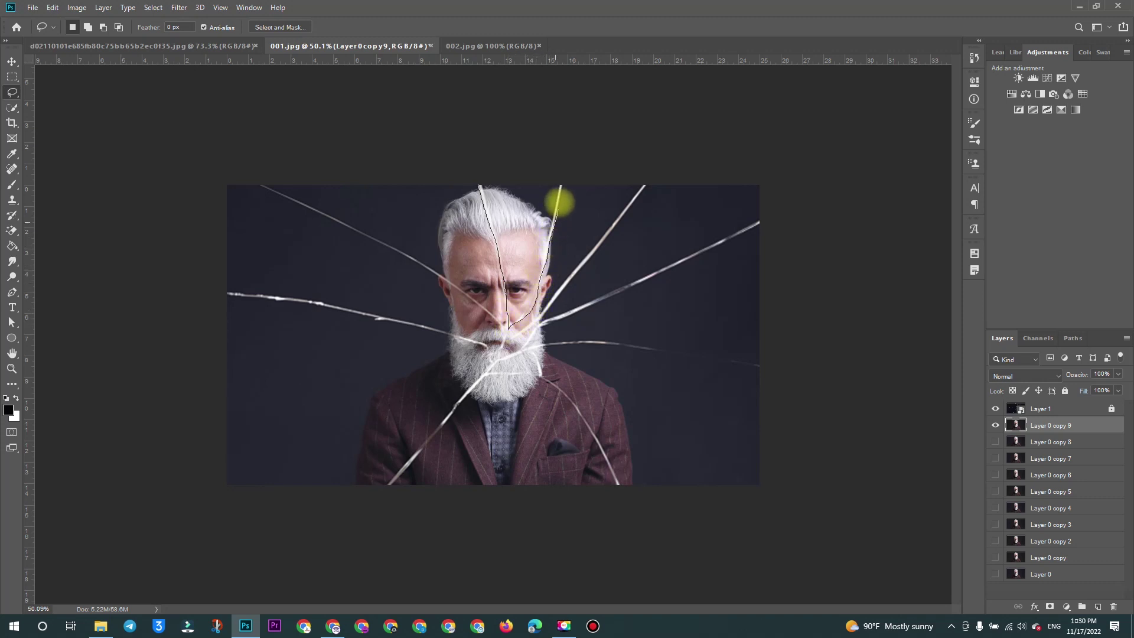
{"action": "left_click_drag", "start_coordinate": [564, 177], "coordinate": [468, 158]}
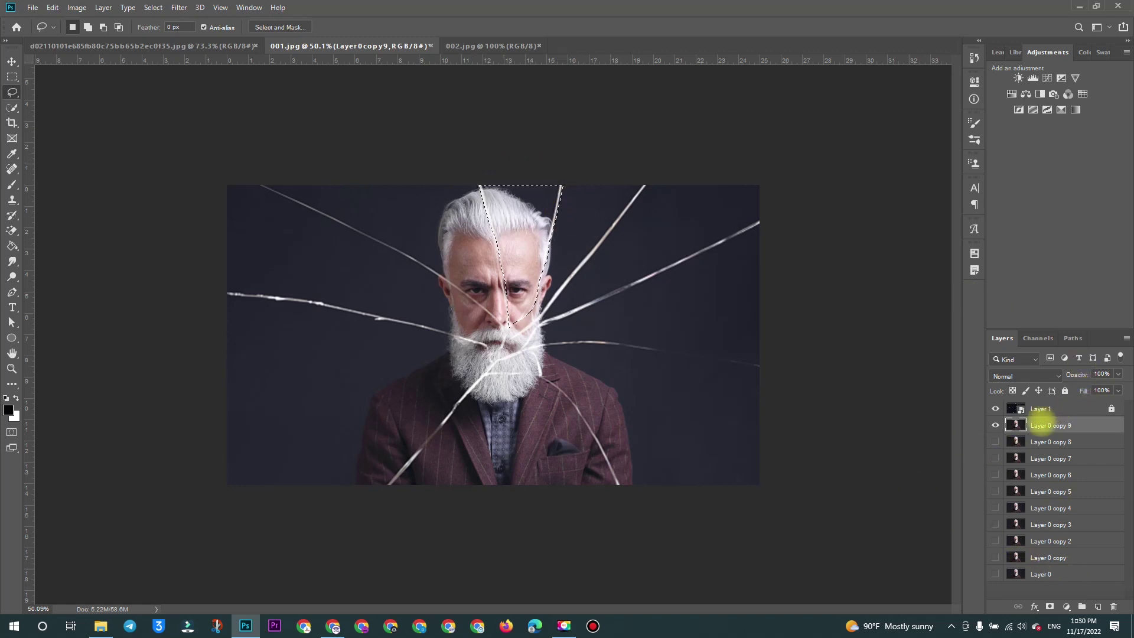
{"action": "right_click", "coordinate": [1041, 425]}
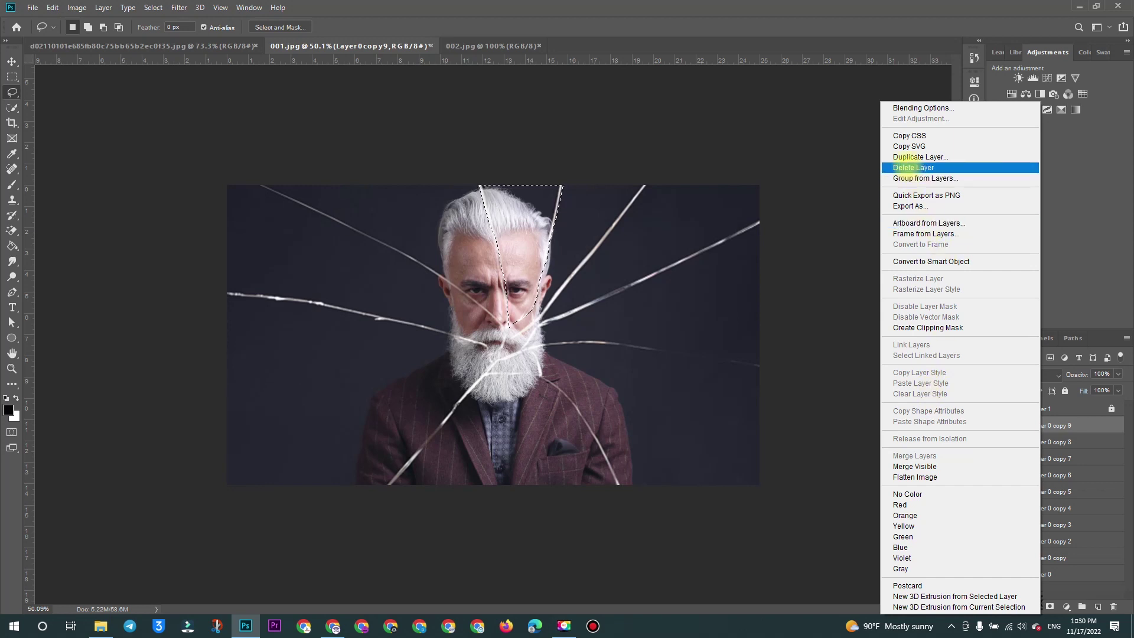
{"action": "left_click", "coordinate": [1073, 230]}
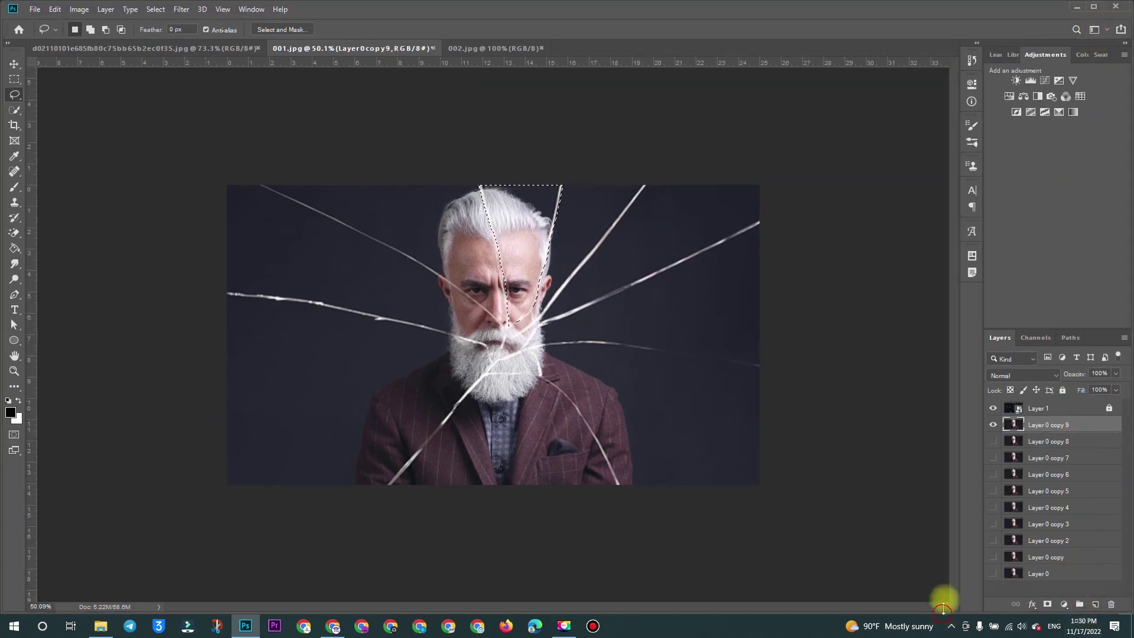
{"action": "left_click_drag", "start_coordinate": [944, 610], "coordinate": [945, 580]}
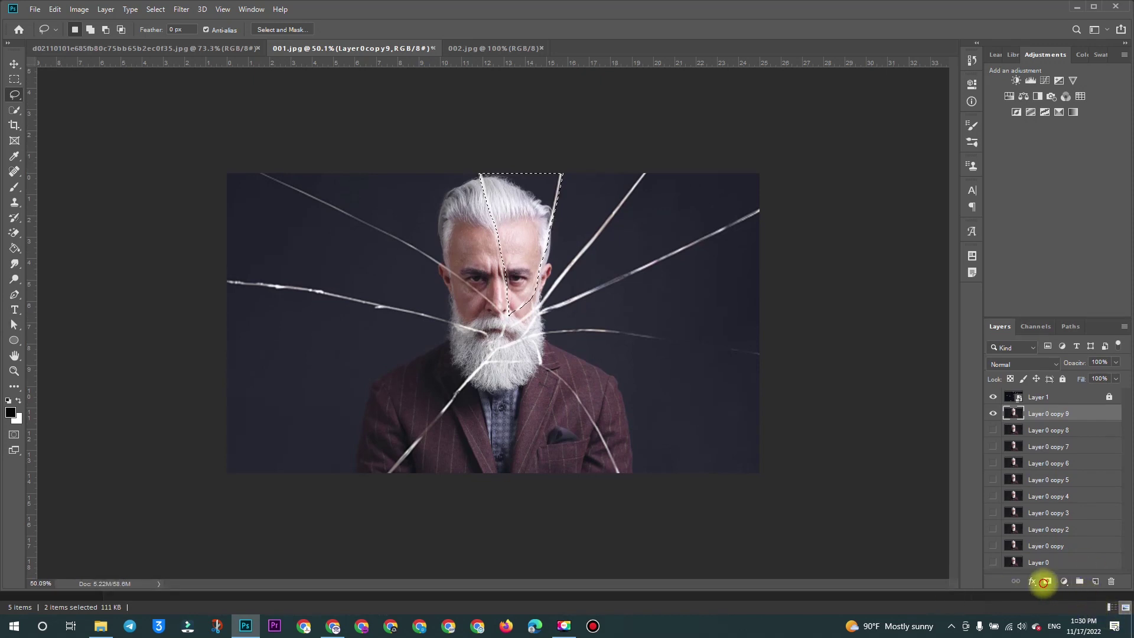
{"action": "left_click", "coordinate": [1047, 581]}
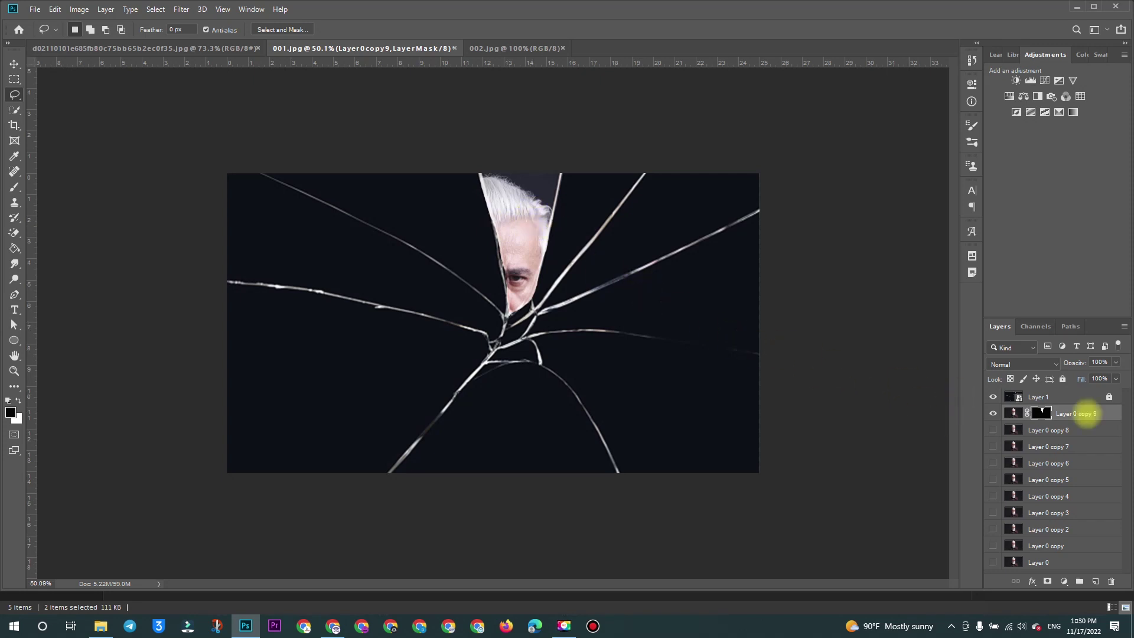
{"action": "left_click", "coordinate": [993, 429]}
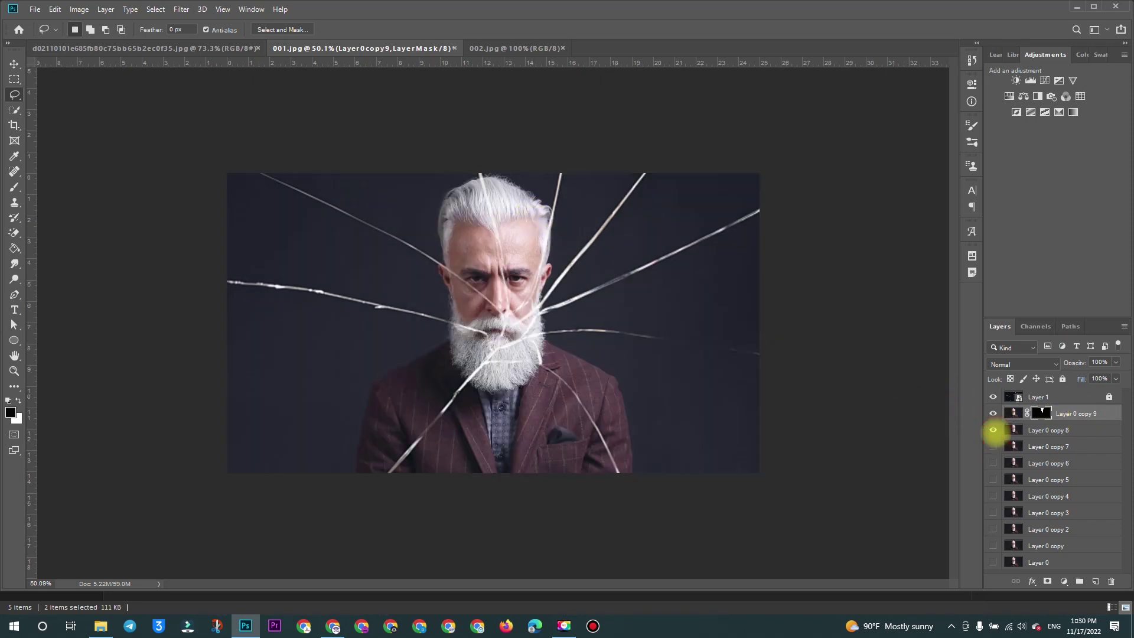
{"action": "left_click", "coordinate": [1044, 430]}
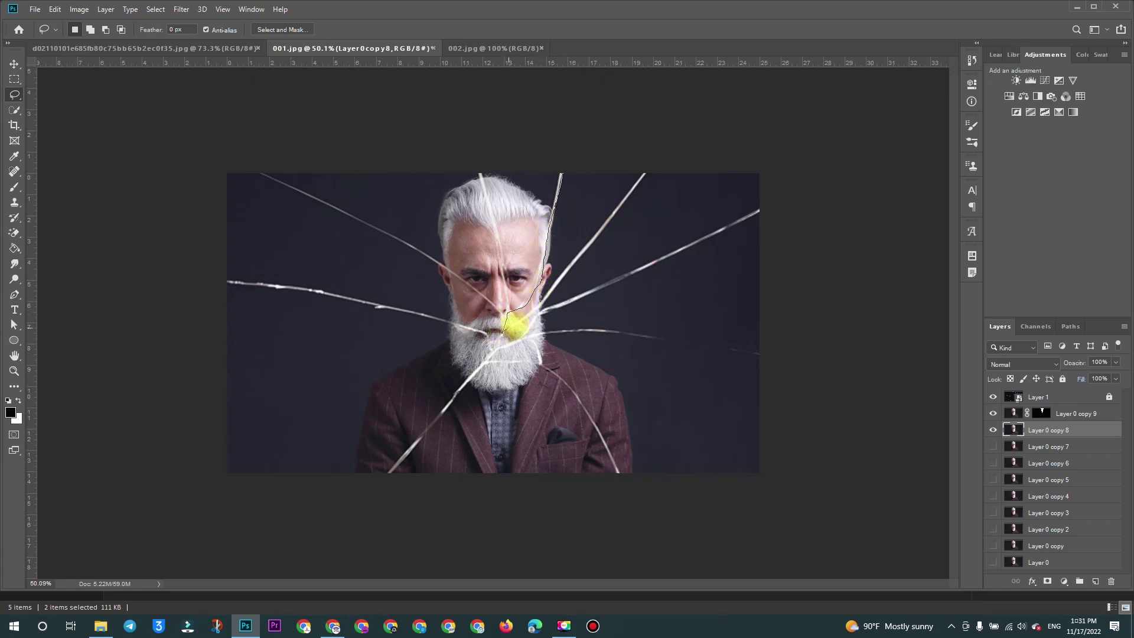
Mask Layer 0 copy 8 to the next shard right of the face
{"action": "mouse_move", "coordinate": [552, 291]}
{"action": "left_mouse_down"}
{"action": "mouse_move", "coordinate": [648, 165]}
{"action": "mouse_move", "coordinate": [561, 166]}
{"action": "left_mouse_up"}
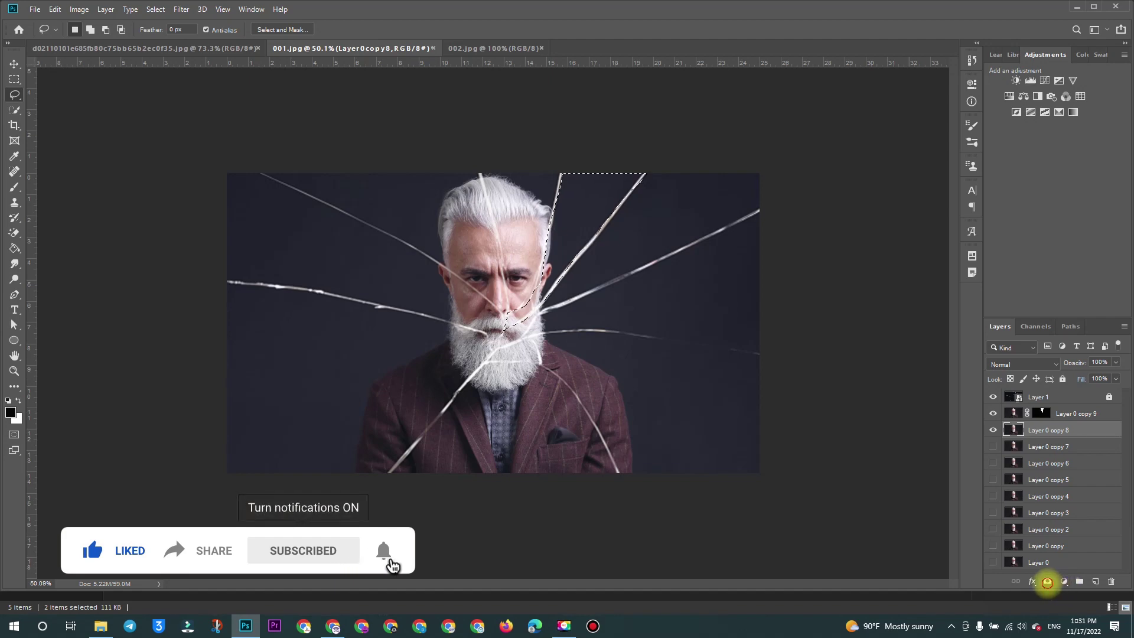
{"action": "left_click", "coordinate": [1047, 581]}
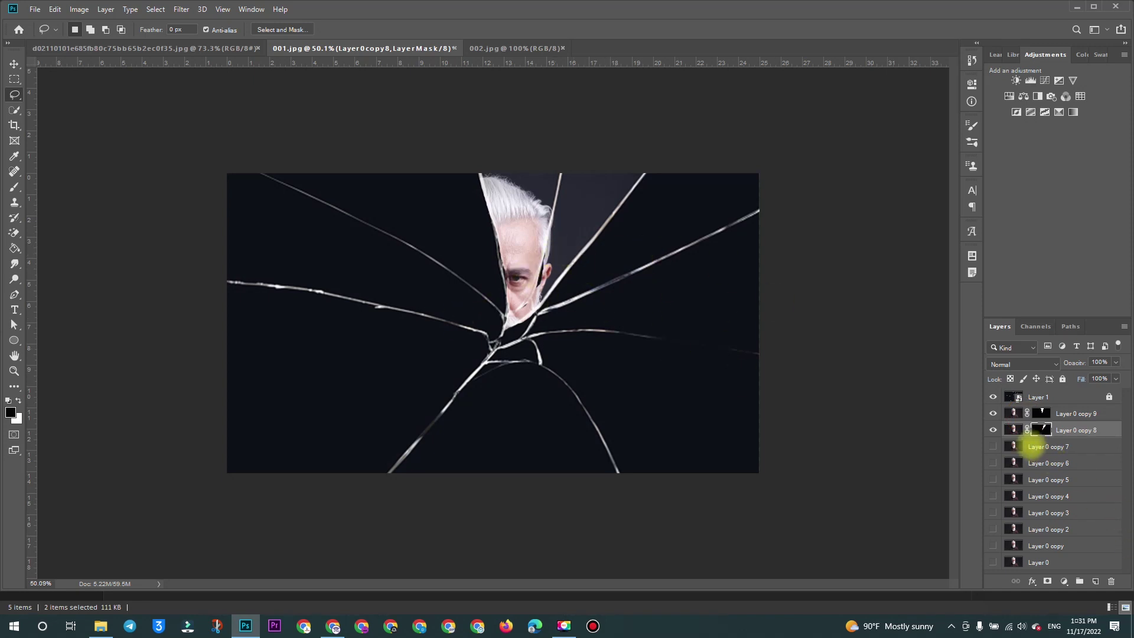
{"action": "left_click", "coordinate": [1013, 447]}
{"action": "left_click", "coordinate": [993, 447]}
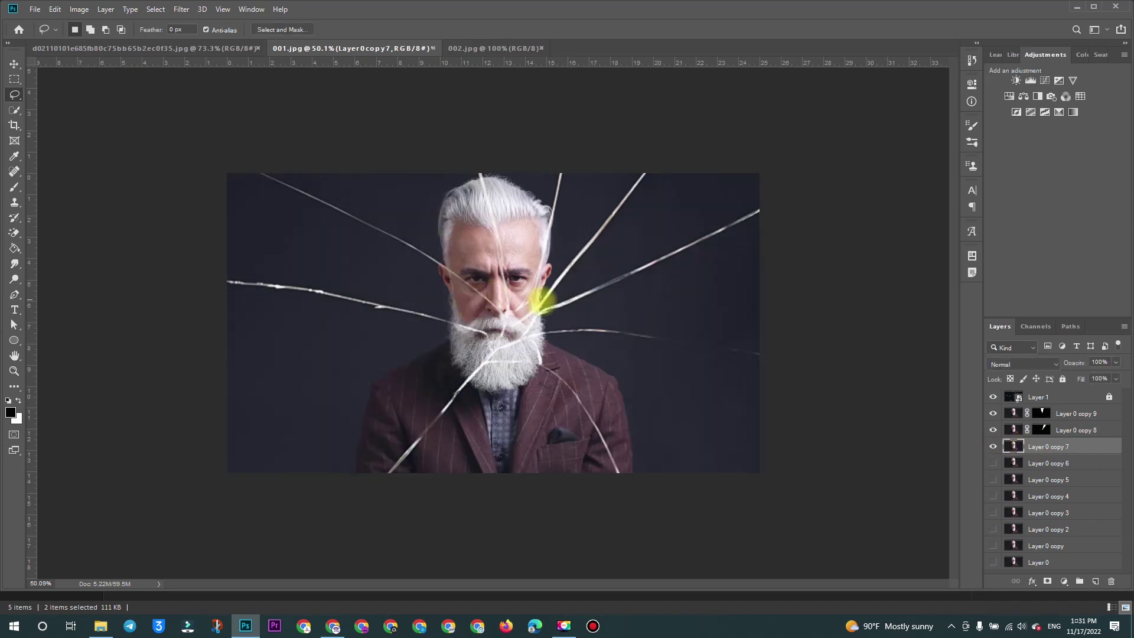
Trace the shard along the crack to the right edge and mask Layer 0 copy 7 to it
{"action": "left_click_drag", "start_coordinate": [646, 173], "coordinate": [558, 285]}
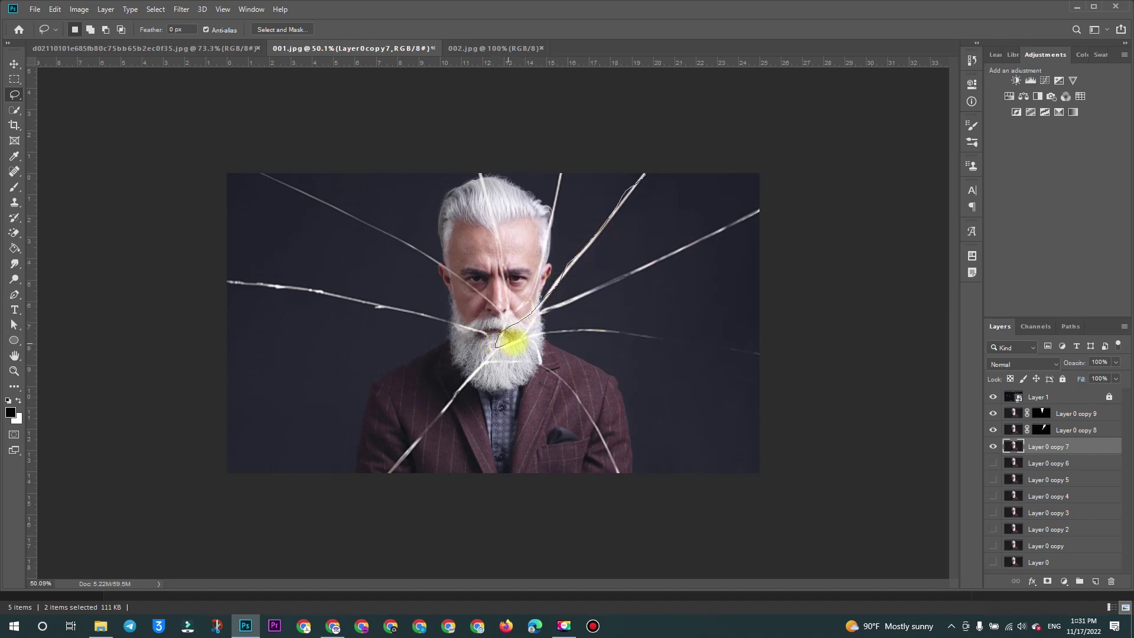
{"action": "mouse_move", "coordinate": [548, 307]}
{"action": "left_mouse_down"}
{"action": "mouse_move", "coordinate": [738, 227]}
{"action": "mouse_move", "coordinate": [774, 190]}
{"action": "mouse_move", "coordinate": [759, 147]}
{"action": "mouse_move", "coordinate": [637, 147]}
{"action": "left_mouse_up"}
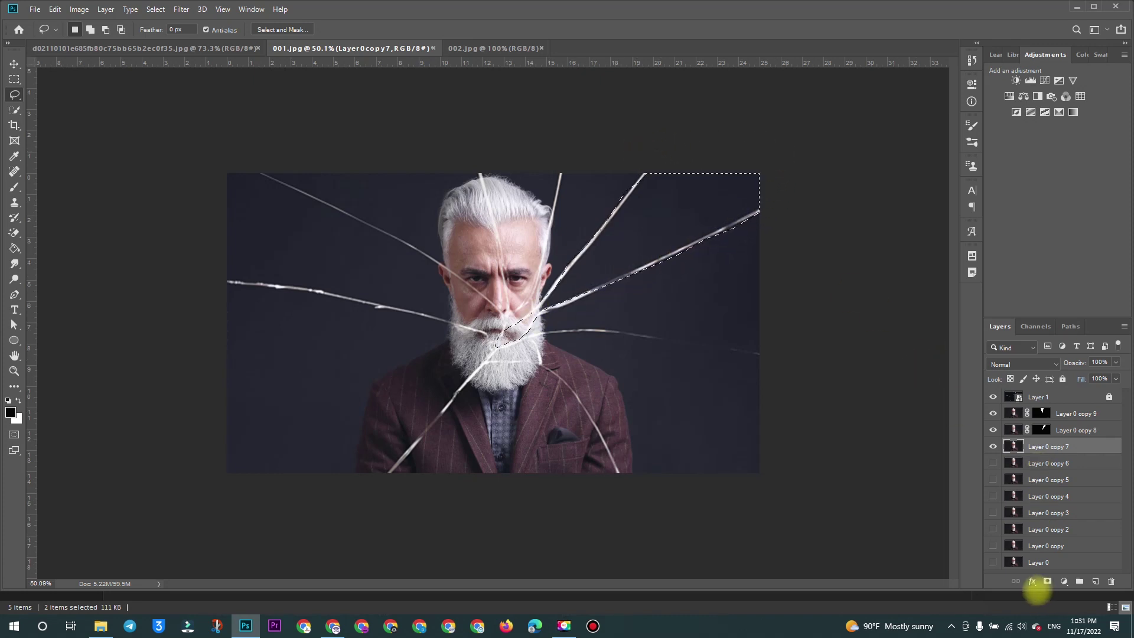
{"action": "left_click", "coordinate": [1048, 582]}
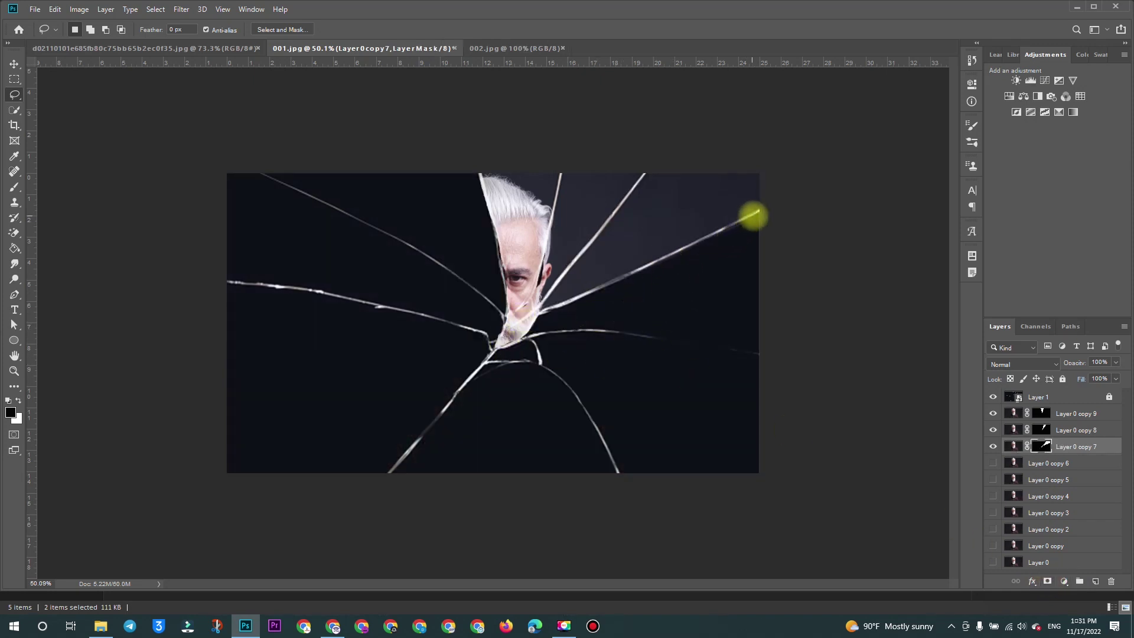
Lasso the shard along the right-hand crack and mask the visible Layer 0 copy 6 to it
{"action": "mouse_move", "coordinate": [758, 212]}
{"action": "left_mouse_down"}
{"action": "mouse_move", "coordinate": [558, 304]}
{"action": "mouse_move", "coordinate": [516, 344]}
{"action": "mouse_move", "coordinate": [561, 329]}
{"action": "mouse_move", "coordinate": [615, 331]}
{"action": "mouse_move", "coordinate": [760, 356]}
{"action": "mouse_move", "coordinate": [880, 204]}
{"action": "mouse_move", "coordinate": [919, 261]}
{"action": "left_mouse_up"}
{"action": "left_click", "coordinate": [1084, 464]}
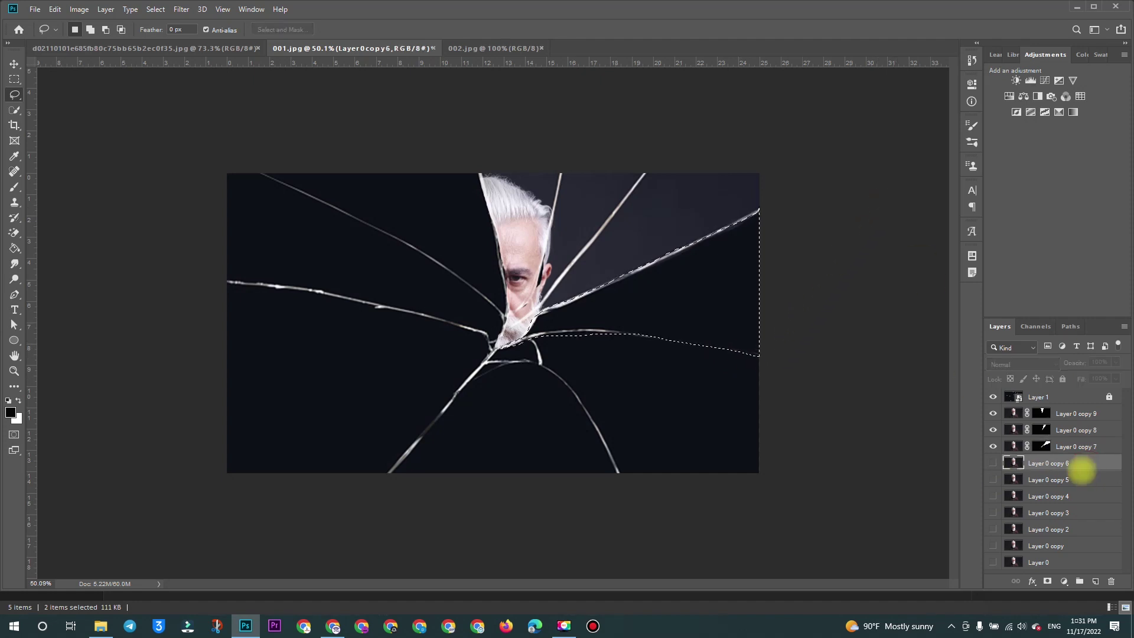
{"action": "left_click", "coordinate": [992, 463]}
{"action": "left_click", "coordinate": [1047, 581]}
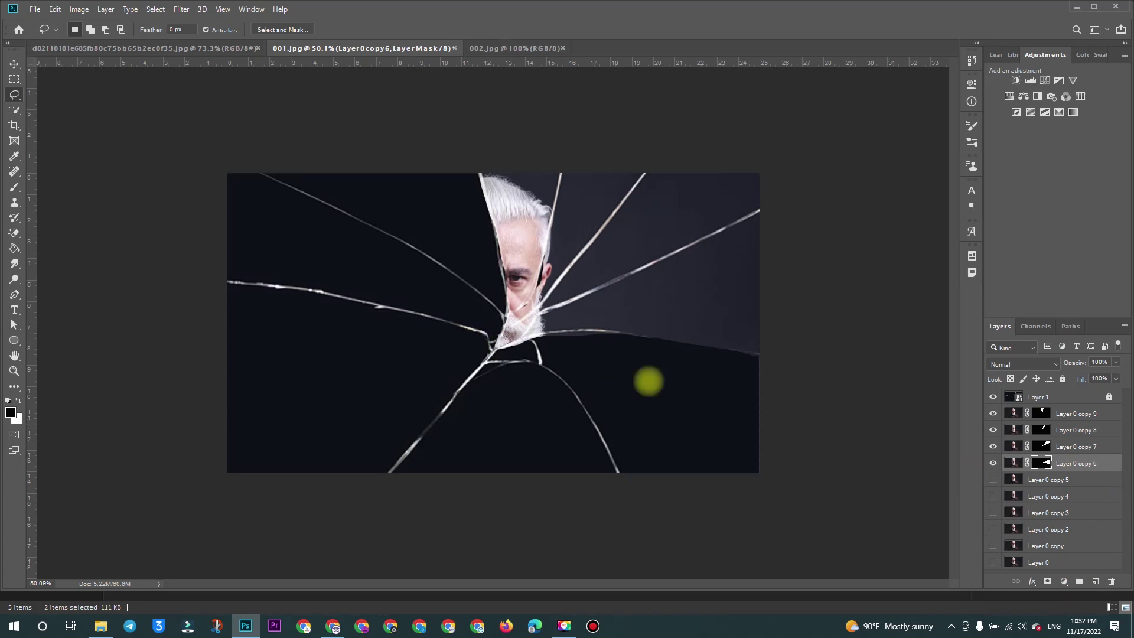
Outline the lower-right shard and mask the visible Layer 0 copy 5 to it
{"action": "left_click_drag", "start_coordinate": [498, 347], "coordinate": [585, 332]}
{"action": "key", "text": "ctrl+z"}
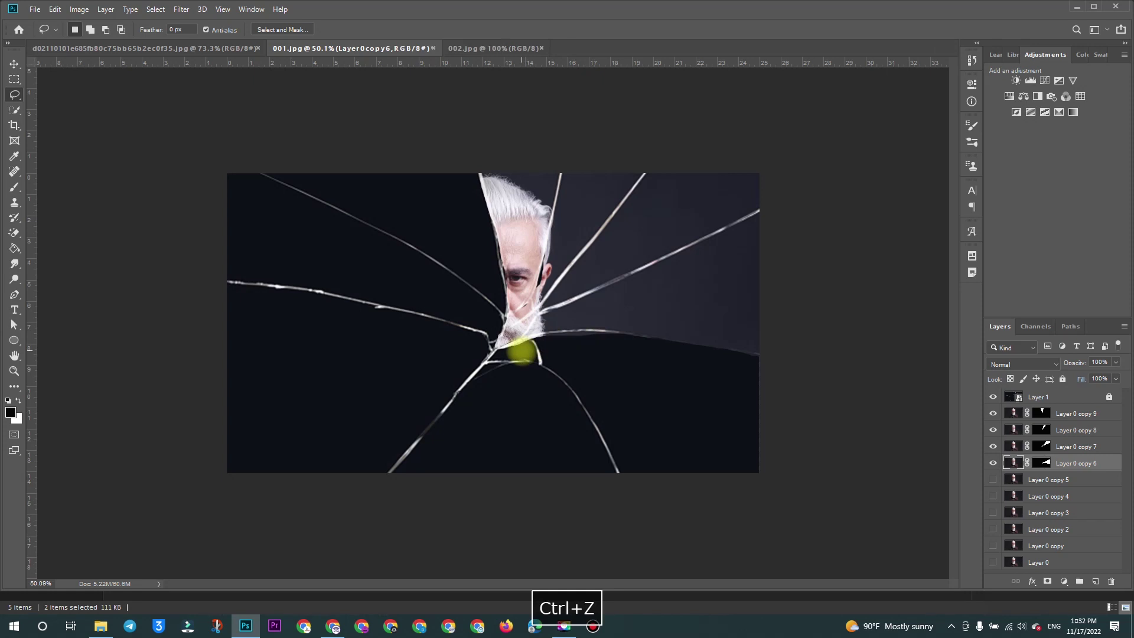
{"action": "mouse_move", "coordinate": [499, 347]}
{"action": "left_mouse_down"}
{"action": "mouse_move", "coordinate": [760, 354]}
{"action": "mouse_move", "coordinate": [779, 431]}
{"action": "mouse_move", "coordinate": [732, 478]}
{"action": "mouse_move", "coordinate": [625, 480]}
{"action": "mouse_move", "coordinate": [582, 400]}
{"action": "mouse_move", "coordinate": [533, 365]}
{"action": "mouse_move", "coordinate": [536, 352]}
{"action": "left_mouse_up"}
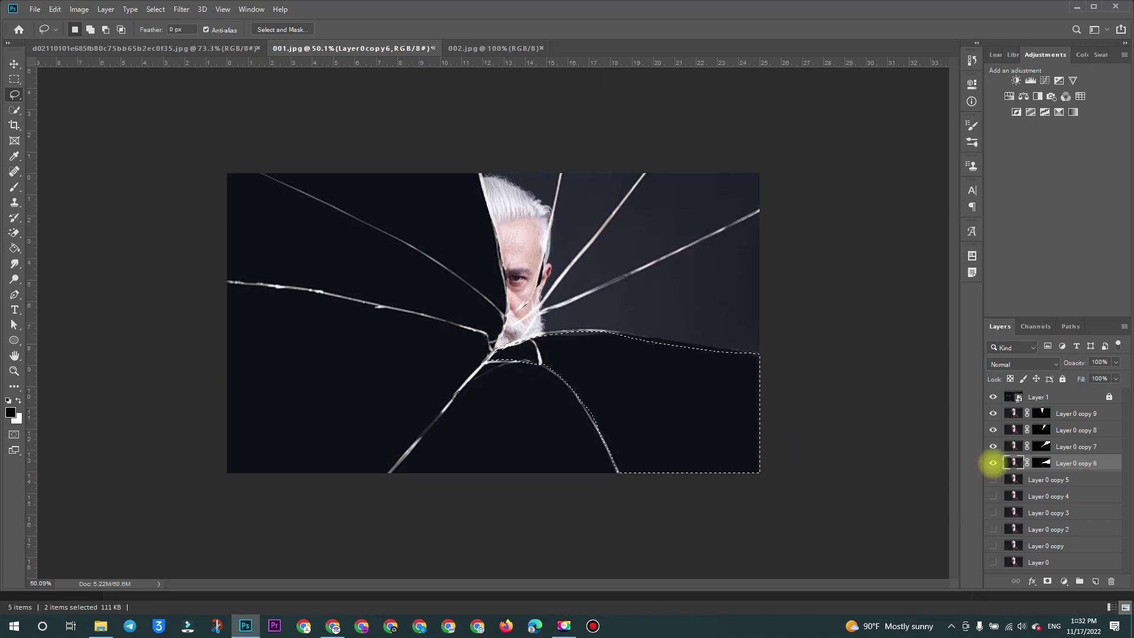
{"action": "left_click", "coordinate": [993, 480]}
{"action": "left_click", "coordinate": [1045, 480]}
{"action": "left_click", "coordinate": [1047, 581]}
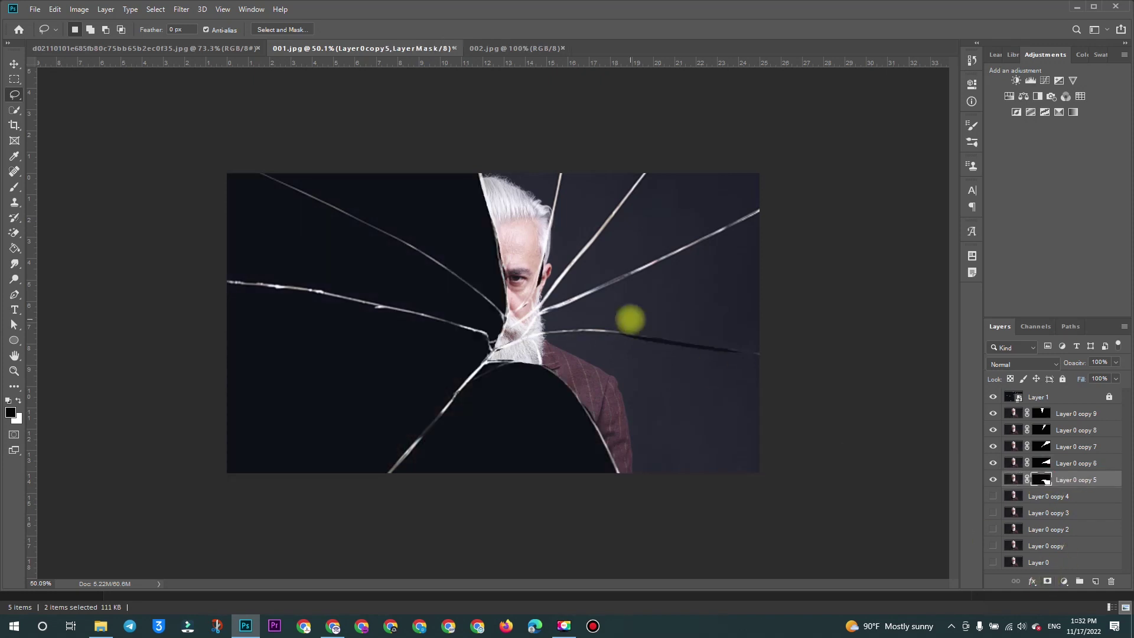
Show Layer 0 copy 4 and mask it to the bottom-centre shard
{"action": "left_click", "coordinate": [993, 496]}
{"action": "left_click", "coordinate": [1045, 495]}
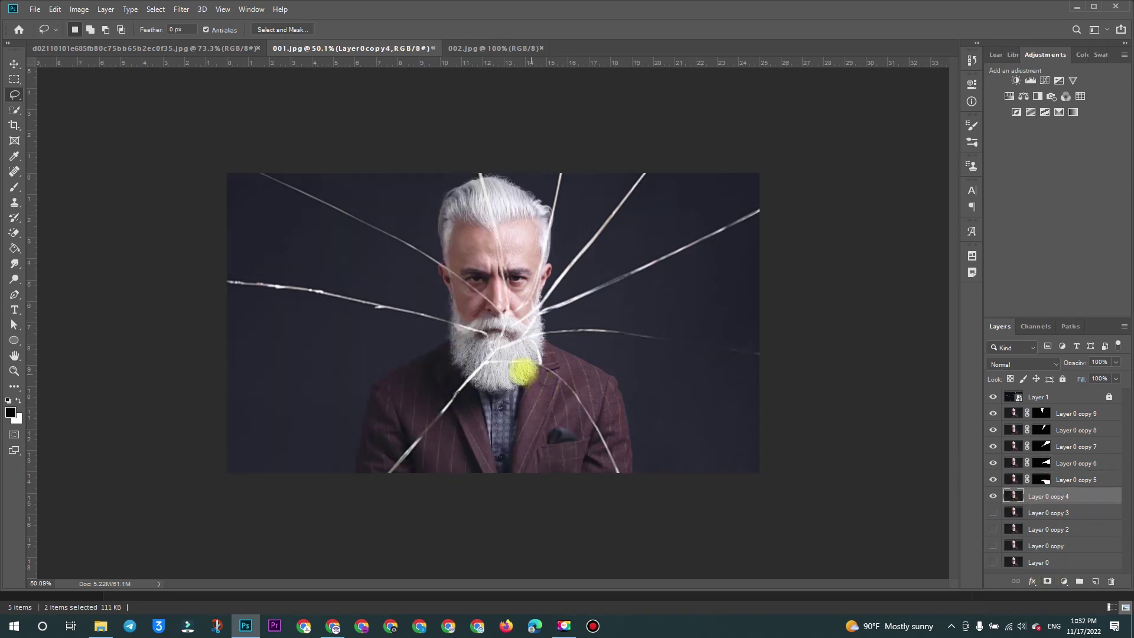
{"action": "left_click_drag", "start_coordinate": [487, 363], "coordinate": [440, 407]}
{"action": "key", "text": "ctrl+z"}
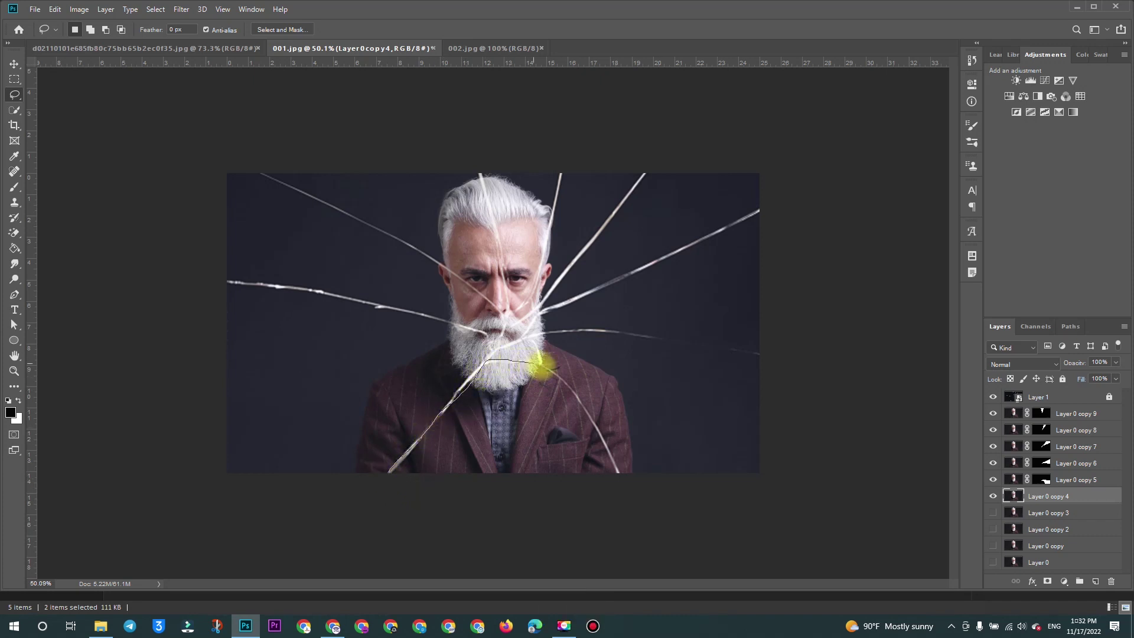
{"action": "left_click_drag", "start_coordinate": [566, 384], "coordinate": [379, 533]}
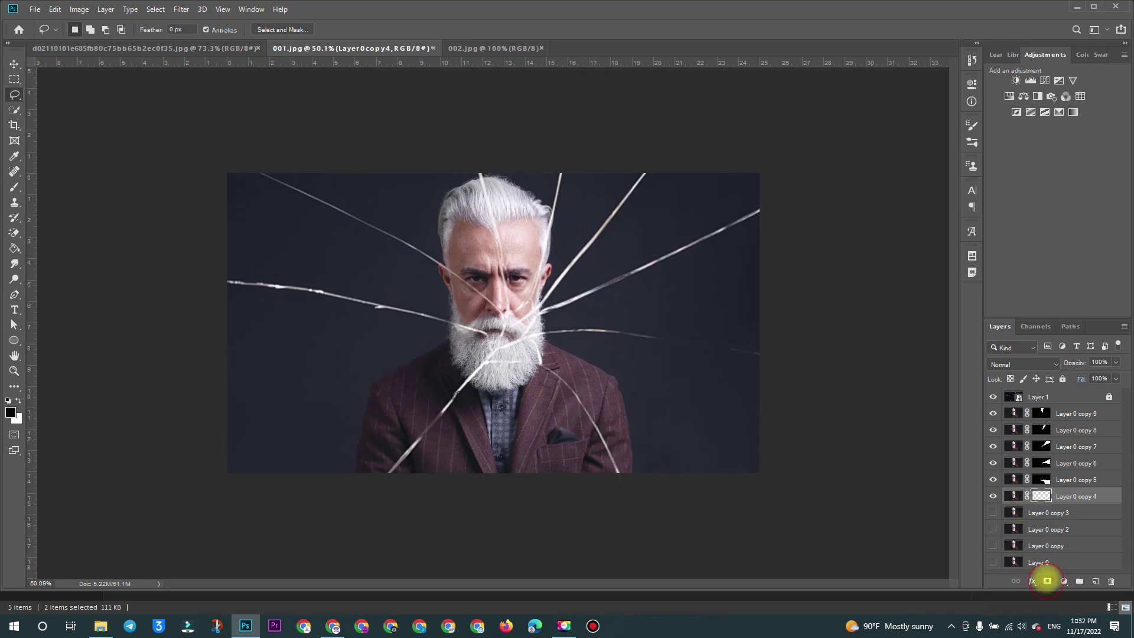
{"action": "left_click", "coordinate": [1046, 581]}
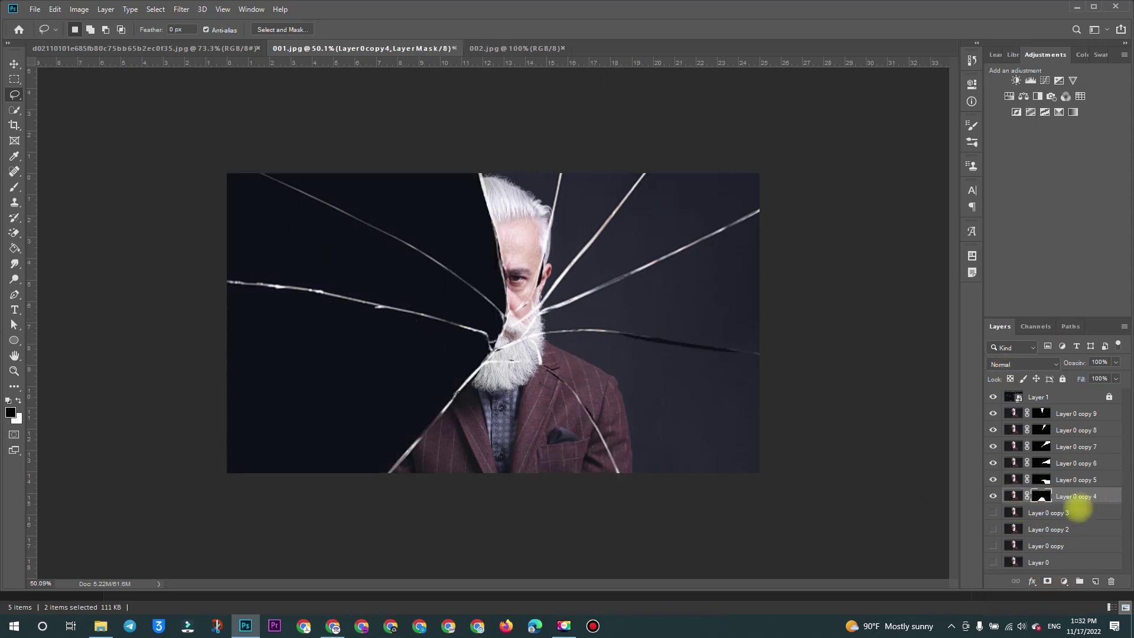
Outline the lower-left shard and mask the visible Layer 0 copy 3 to it
{"action": "left_click", "coordinate": [1076, 511]}
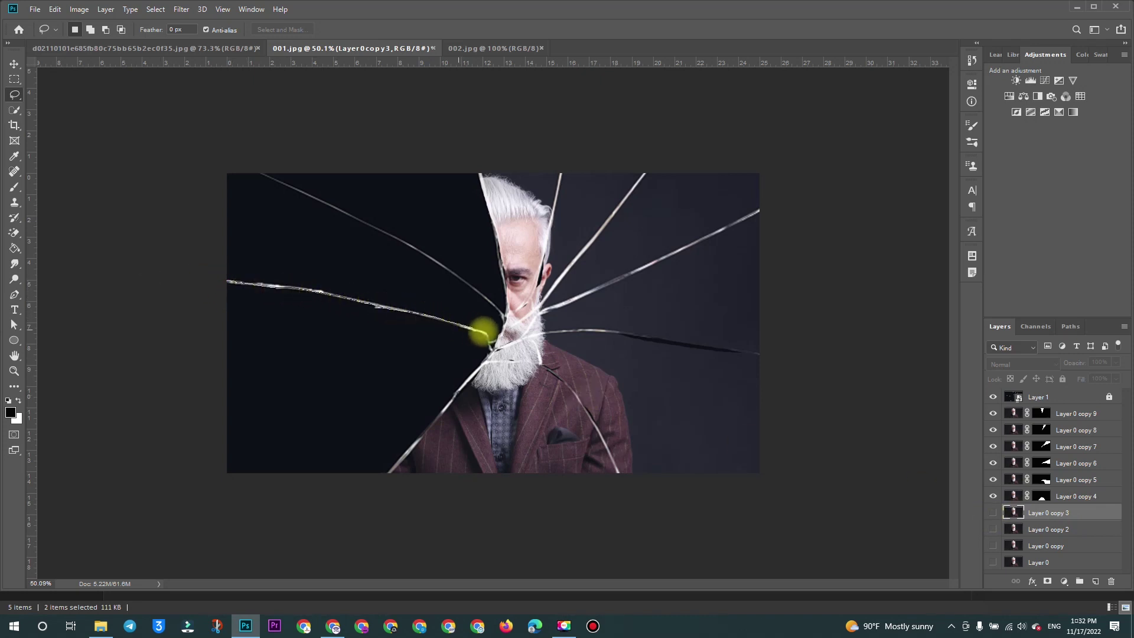
{"action": "left_click_drag", "start_coordinate": [483, 368], "coordinate": [212, 499]}
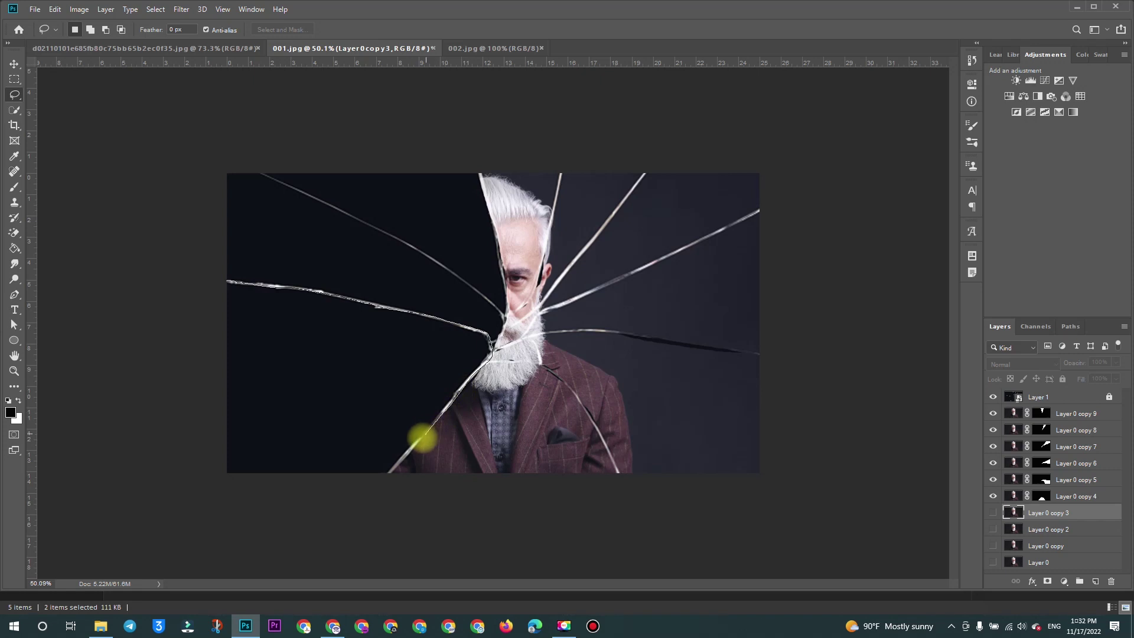
{"action": "left_click_drag", "start_coordinate": [213, 500], "coordinate": [120, 266]}
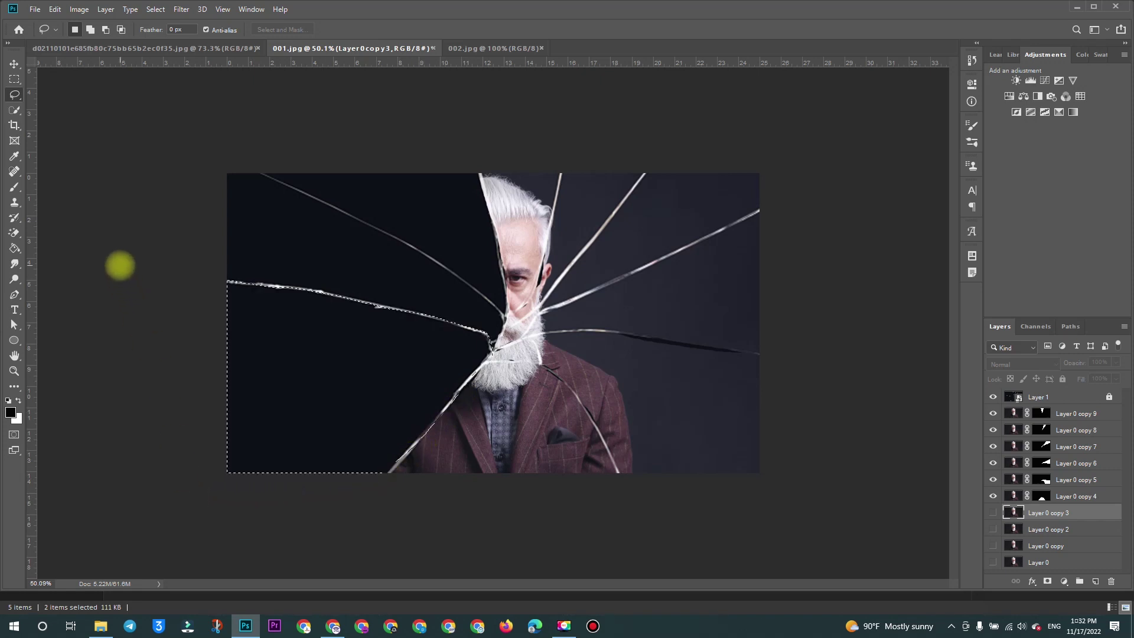
{"action": "left_click", "coordinate": [987, 513]}
{"action": "left_click", "coordinate": [1047, 581]}
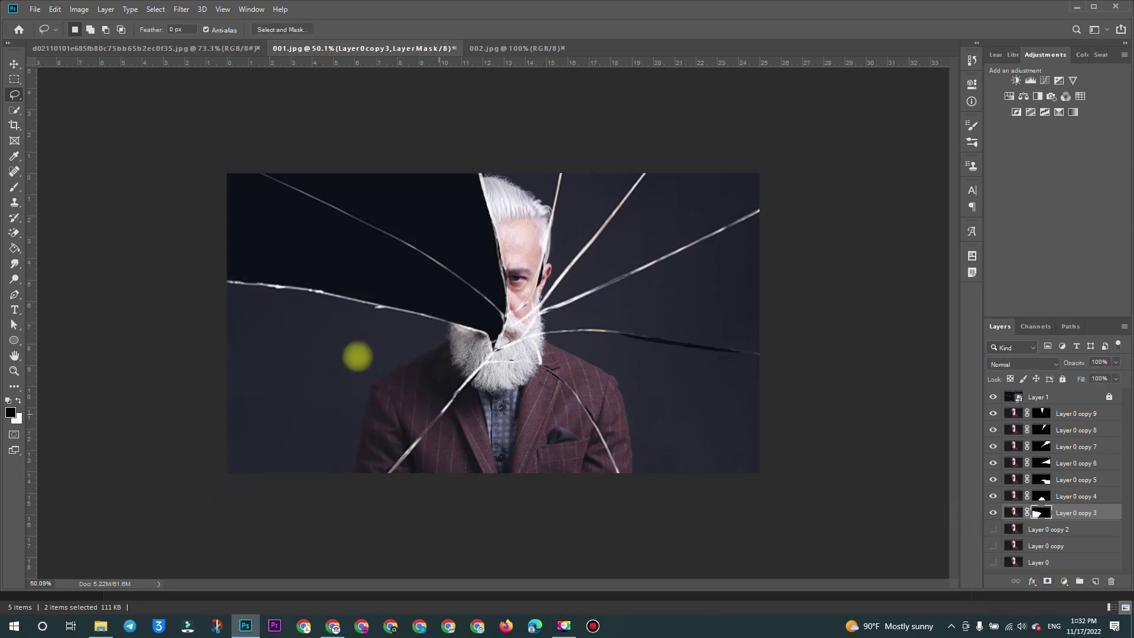
Outline the upper-left shard and mask the visible Layer 0 copy 2 to it
{"action": "left_click_drag", "start_coordinate": [259, 173], "coordinate": [487, 299]}
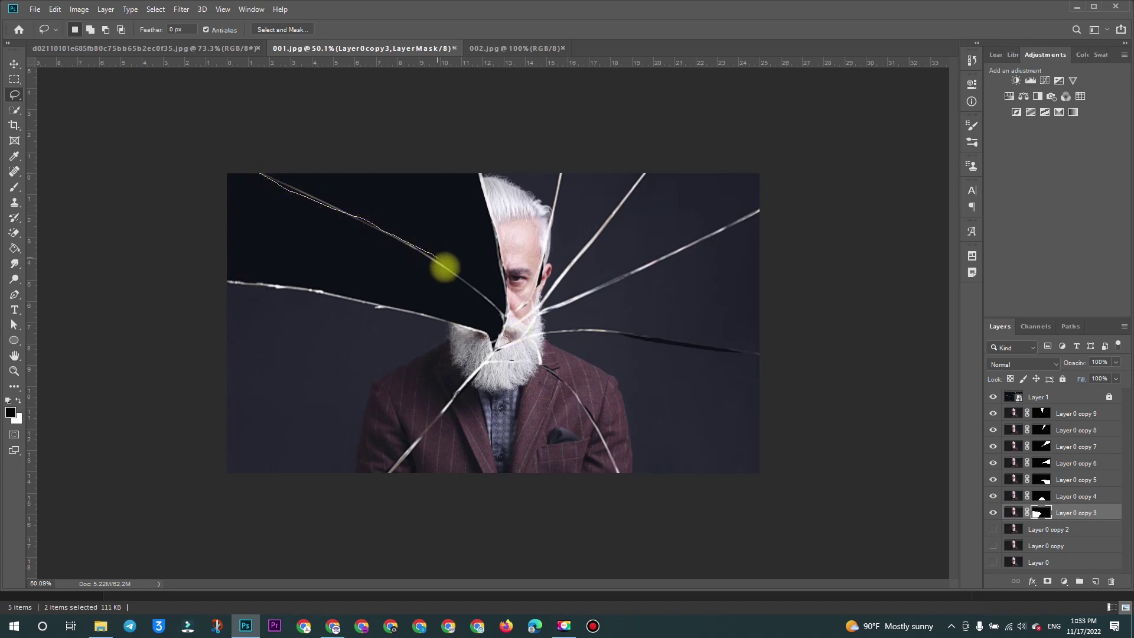
{"action": "mouse_move", "coordinate": [477, 329]}
{"action": "left_mouse_down"}
{"action": "mouse_move", "coordinate": [283, 293]}
{"action": "mouse_move", "coordinate": [200, 235]}
{"action": "mouse_move", "coordinate": [286, 163]}
{"action": "left_mouse_up"}
{"action": "left_click", "coordinate": [993, 528]}
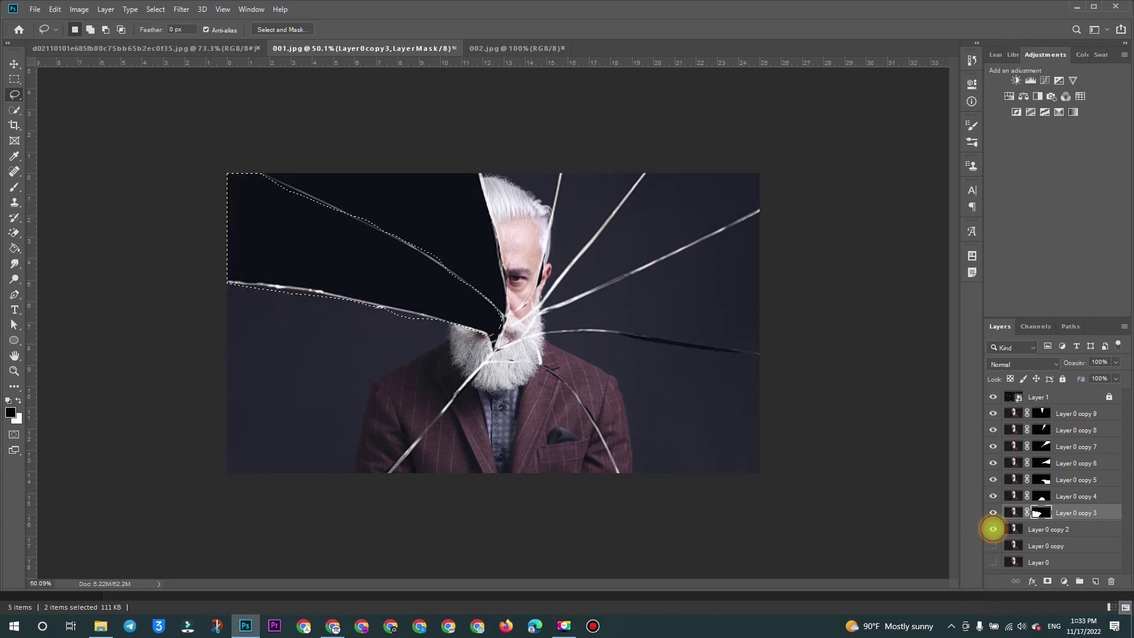
{"action": "left_click", "coordinate": [1057, 529]}
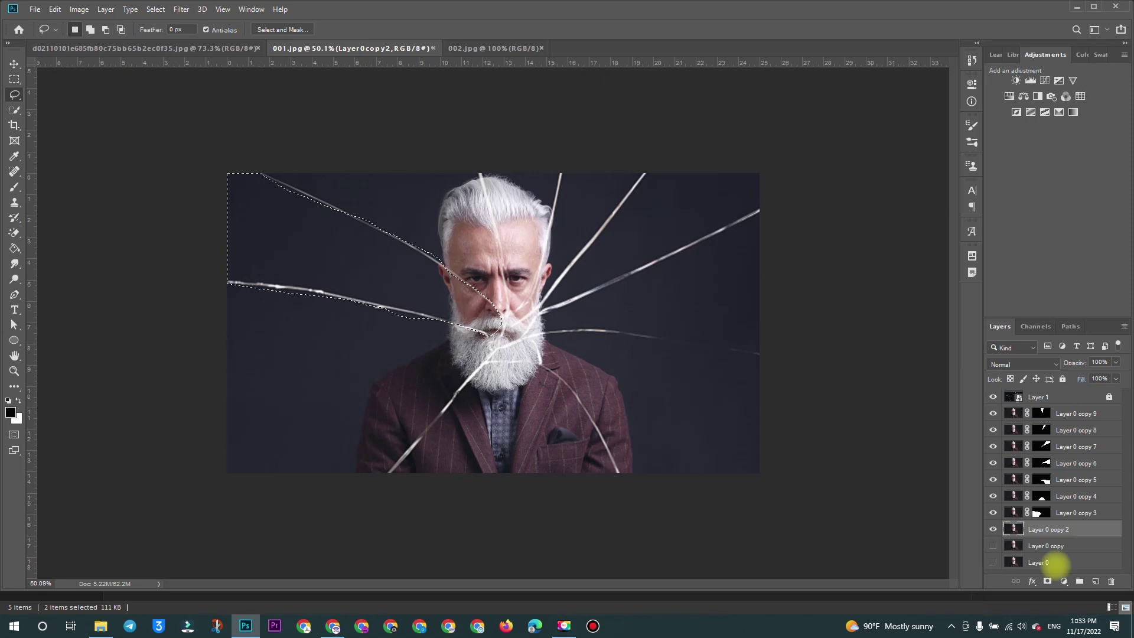
{"action": "left_click", "coordinate": [1047, 580]}
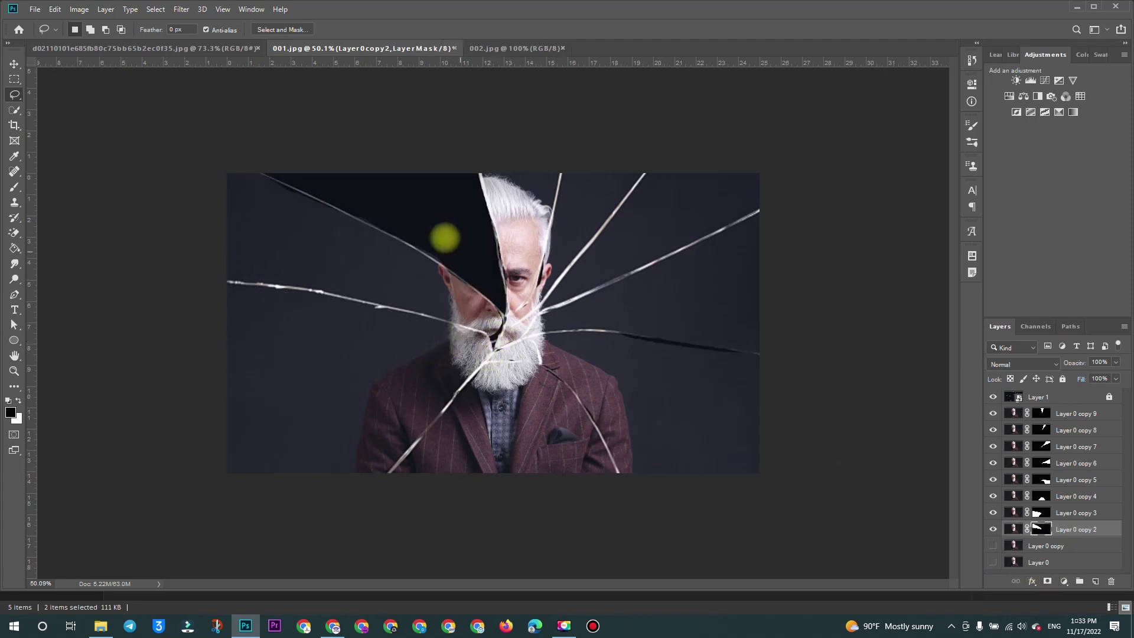
Outline the top-left shard and mask the visible Layer 0 copy to it
{"action": "mouse_move", "coordinate": [262, 173]}
{"action": "left_mouse_down"}
{"action": "mouse_move", "coordinate": [435, 256]}
{"action": "mouse_move", "coordinate": [503, 313]}
{"action": "left_mouse_up"}
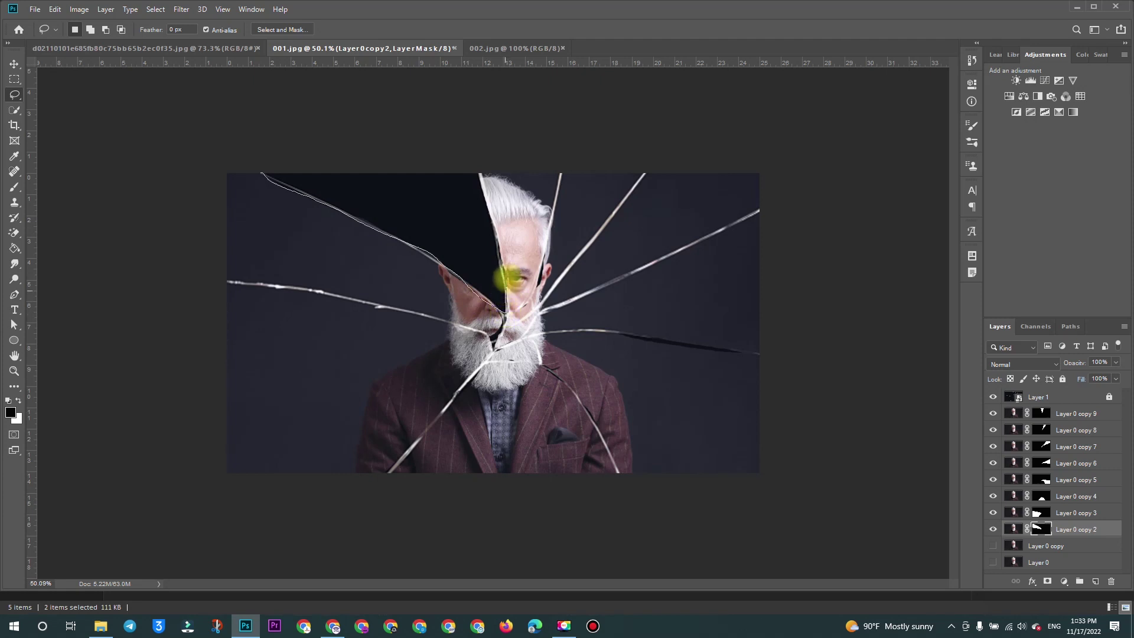
{"action": "left_click_drag", "start_coordinate": [493, 210], "coordinate": [263, 147]}
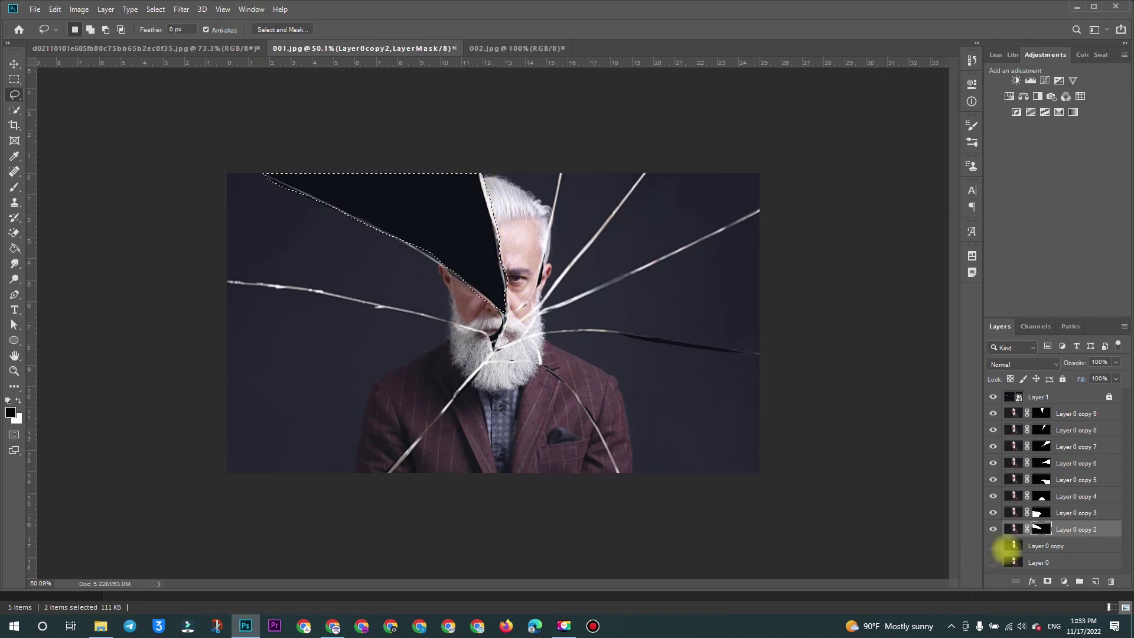
{"action": "left_click", "coordinate": [1057, 546]}
{"action": "left_click", "coordinate": [993, 546]}
{"action": "left_click", "coordinate": [1047, 581]}
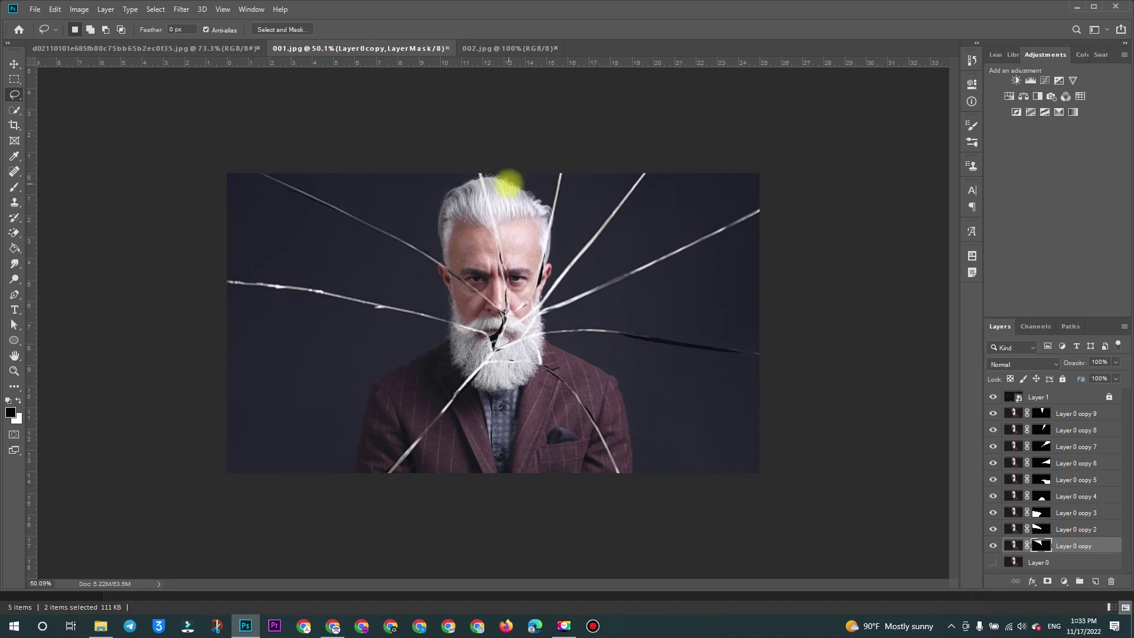
Switch to the Move tool and select the Layer 0 copy 9 shard
{"action": "key", "text": "alt+v"}
{"action": "key", "text": "v"}
{"action": "left_click", "coordinate": [605, 245]}
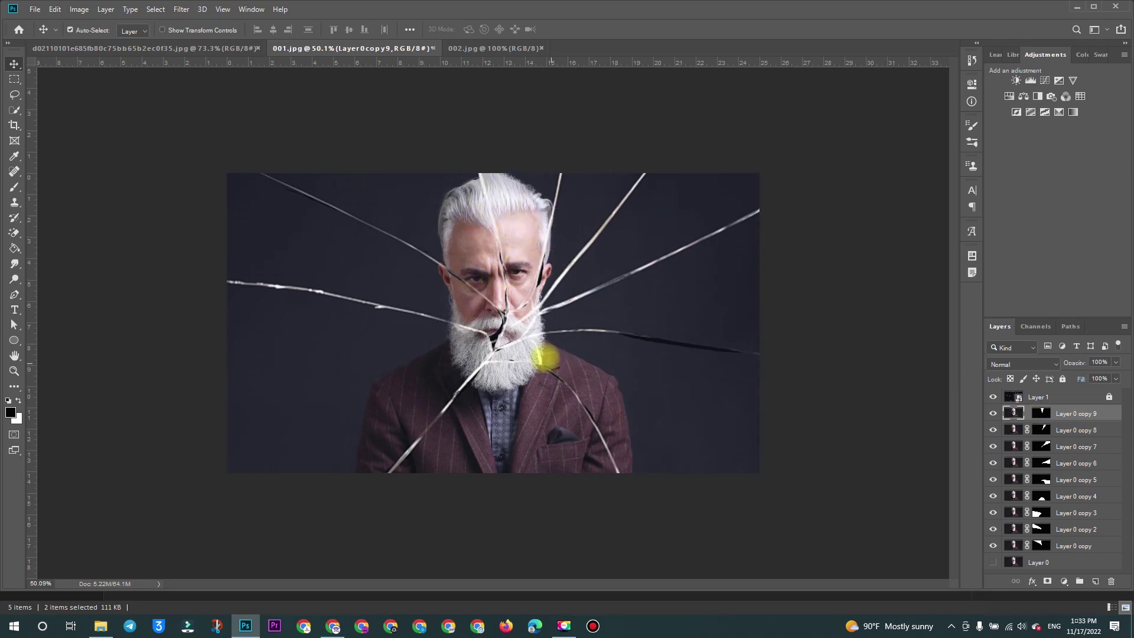
Undo a trial shift of Layer 0 copy 2, then nudge the copy 8 shard slightly upward
{"action": "left_click", "coordinate": [730, 407]}
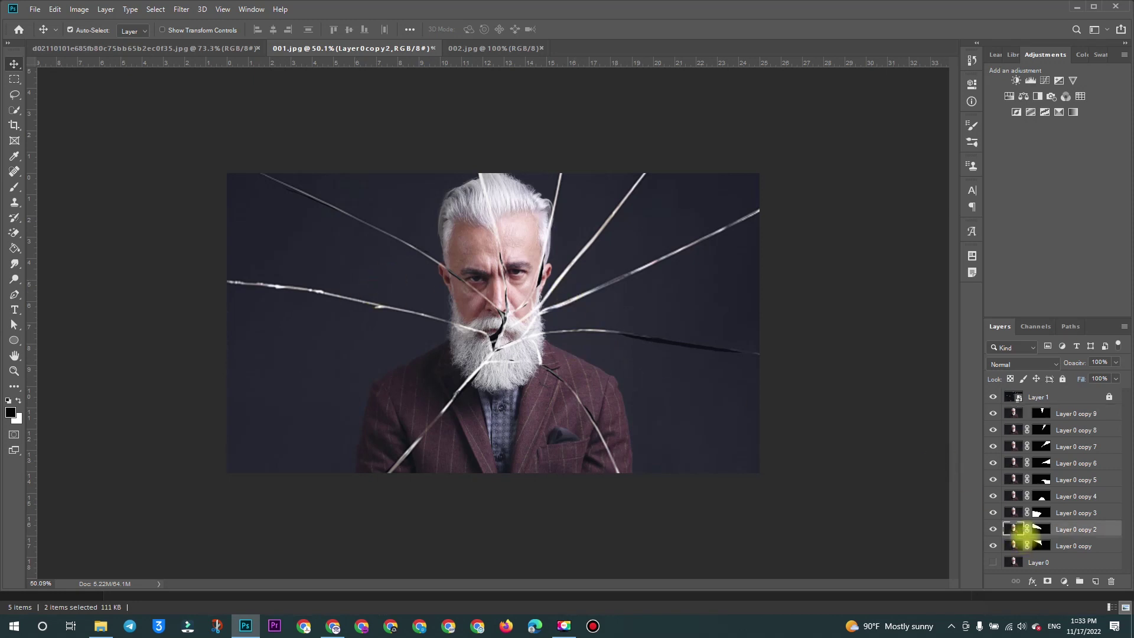
{"action": "mouse_move", "coordinate": [415, 305]}
{"action": "left_mouse_down"}
{"action": "mouse_move", "coordinate": [400, 295]}
{"action": "mouse_move", "coordinate": [430, 297]}
{"action": "left_mouse_up"}
{"action": "key", "text": "ctrl+z"}
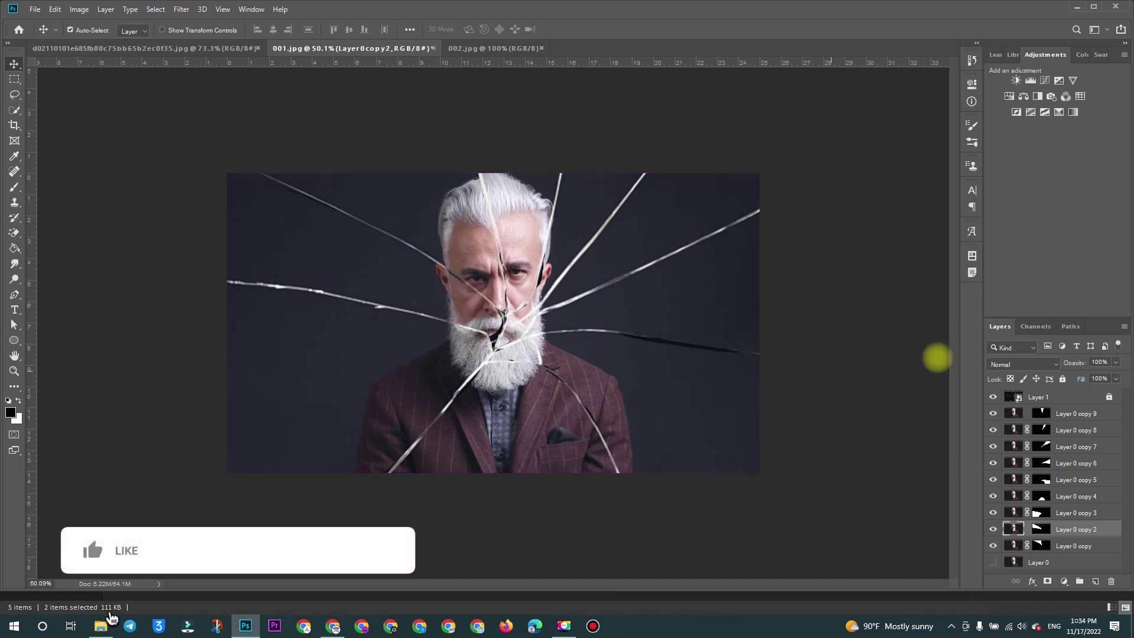
{"action": "left_click", "coordinate": [557, 263]}
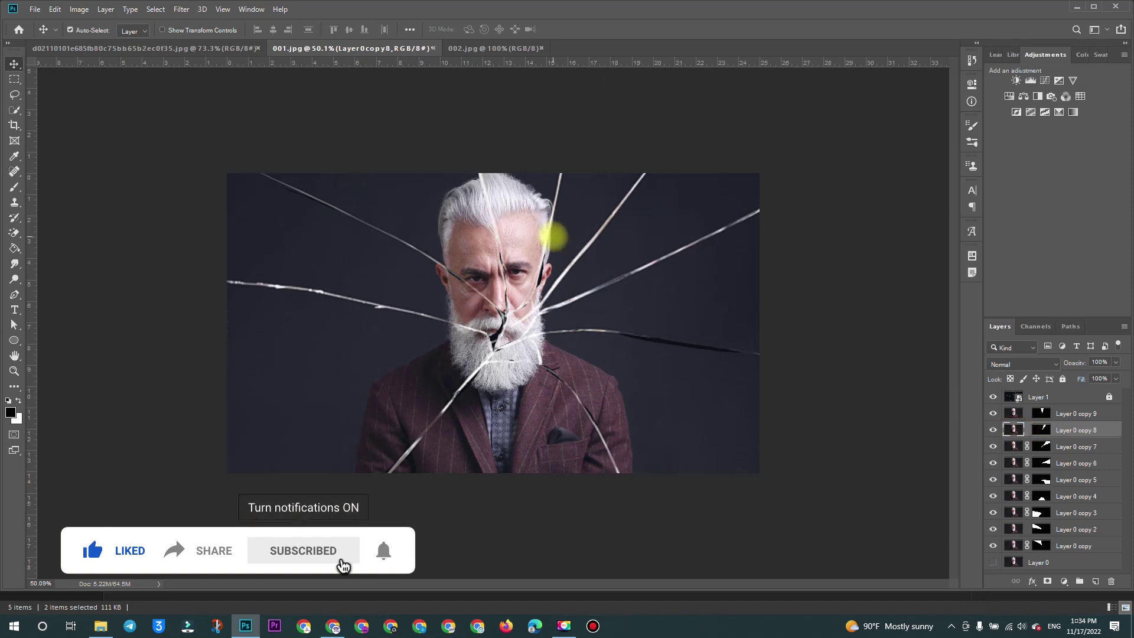
{"action": "left_click_drag", "start_coordinate": [585, 232], "coordinate": [589, 227]}
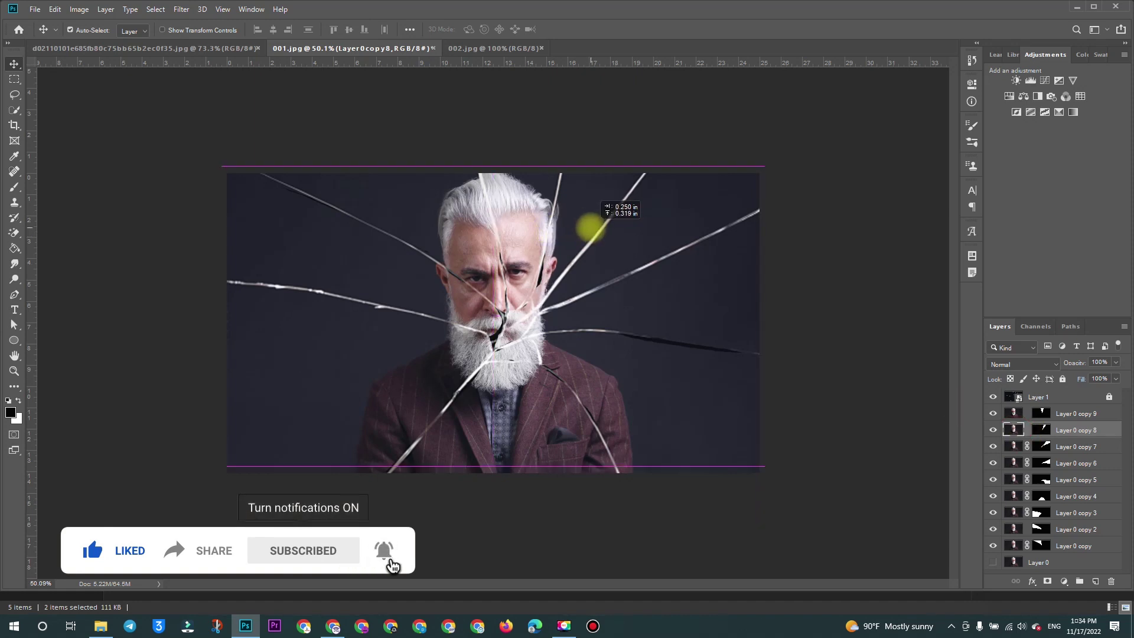
{"action": "left_click_drag", "start_coordinate": [589, 226], "coordinate": [589, 224]}
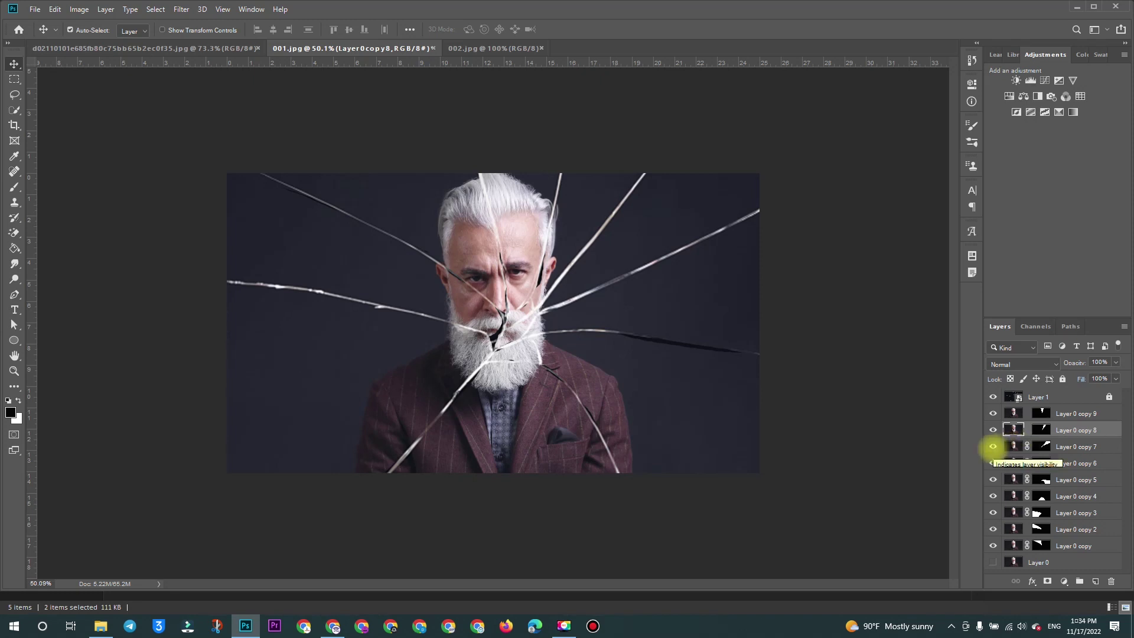
Undo a trial shift of copy 7, then shift the Layer 0 copy 6 shard slightly right
{"action": "left_click_drag", "start_coordinate": [570, 281], "coordinate": [590, 272]}
{"action": "key", "text": "ctrl+z"}
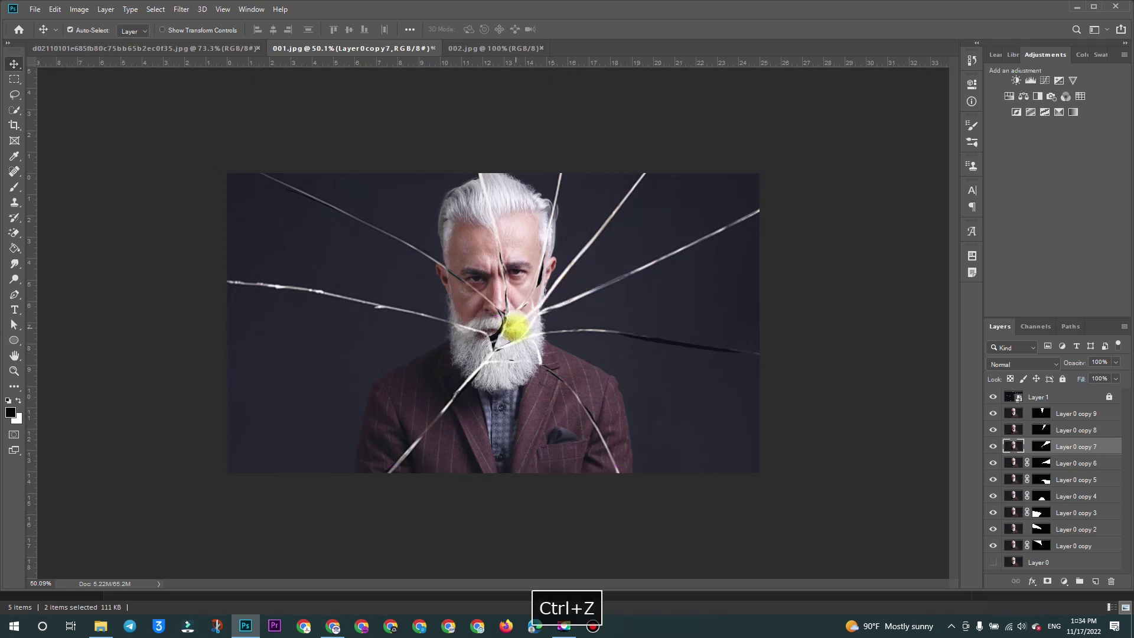
{"action": "left_click", "coordinate": [515, 326]}
{"action": "left_click", "coordinate": [1013, 462]}
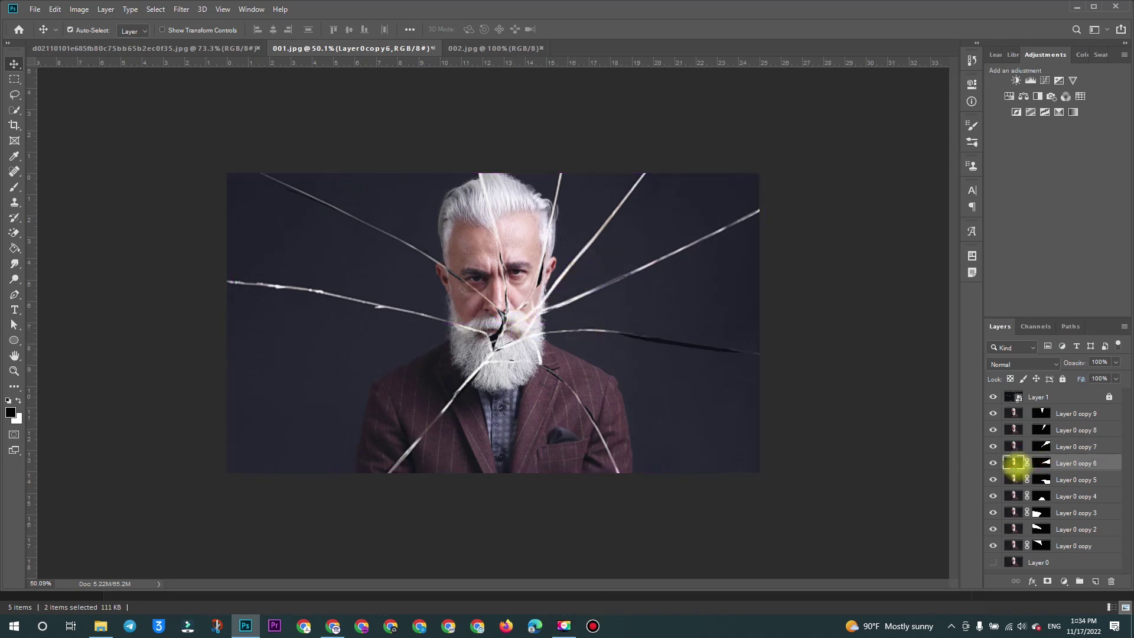
{"action": "left_click_drag", "start_coordinate": [542, 327], "coordinate": [577, 314]}
Try shifting the Layer 0 copy 5 shard right, undo it, and select copy 4
{"action": "left_click", "coordinate": [527, 356]}
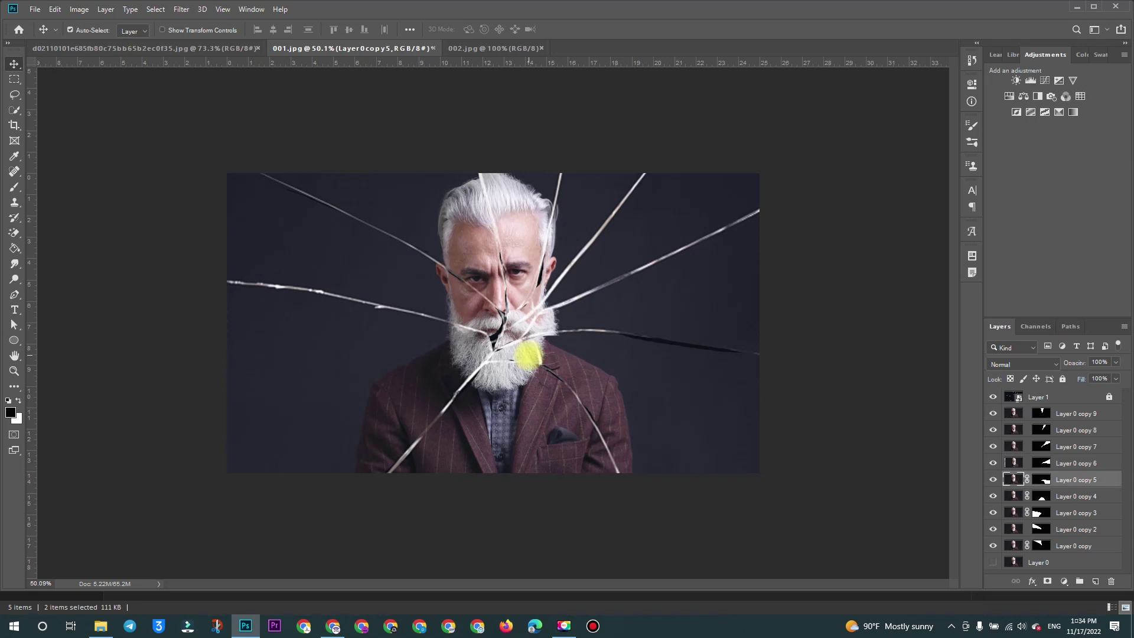
{"action": "left_click", "coordinate": [1027, 480]}
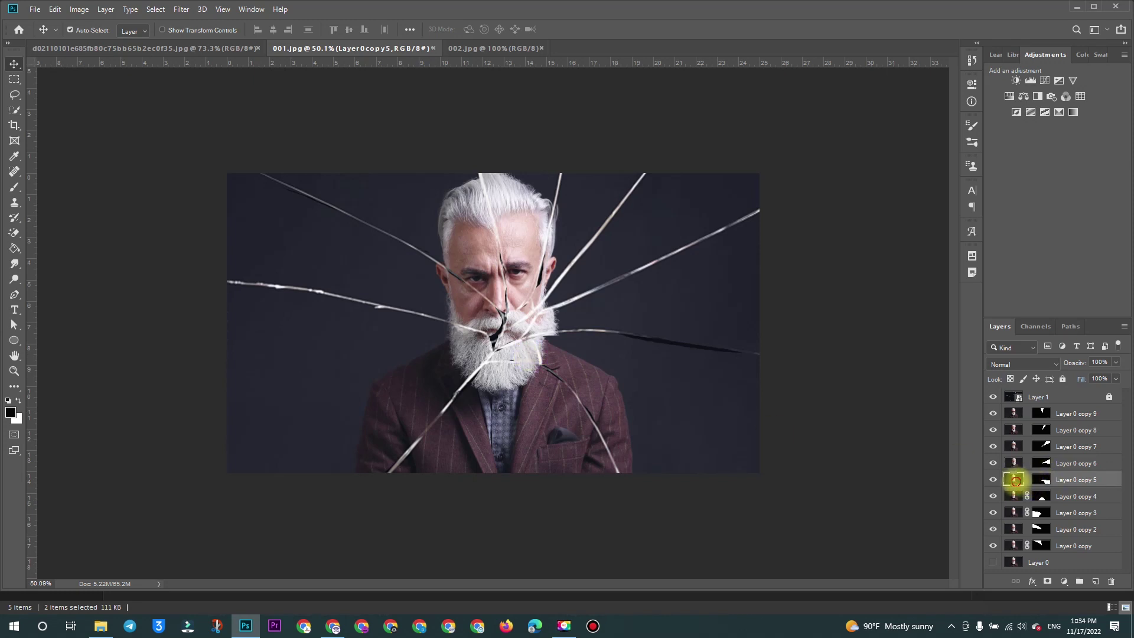
{"action": "left_click_drag", "start_coordinate": [562, 354], "coordinate": [605, 370]}
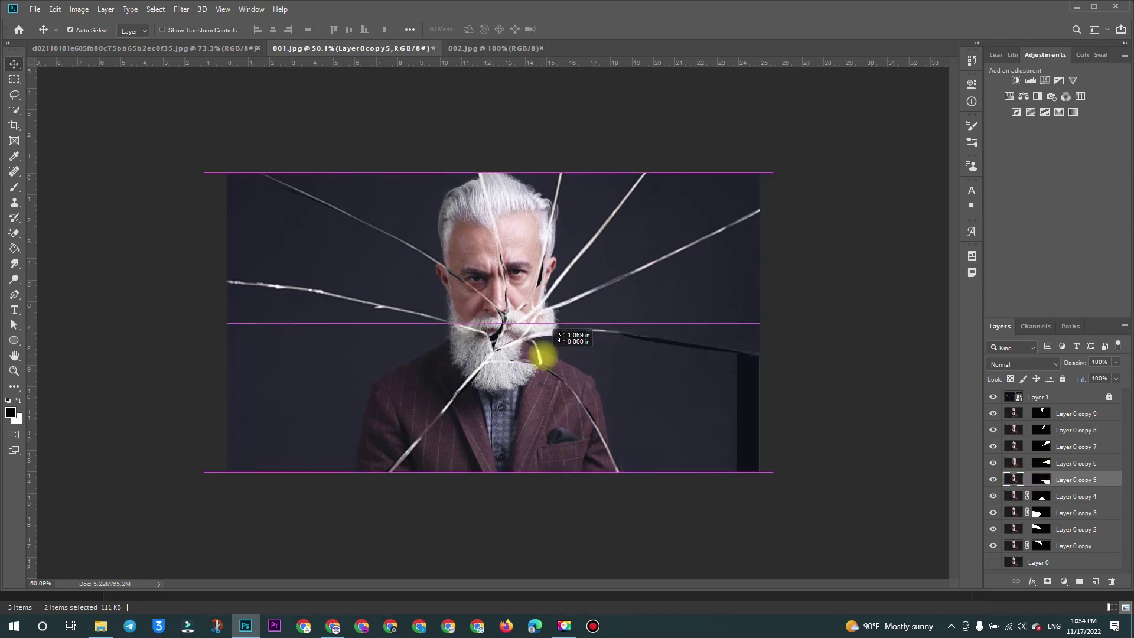
{"action": "key", "text": "ctrl+z"}
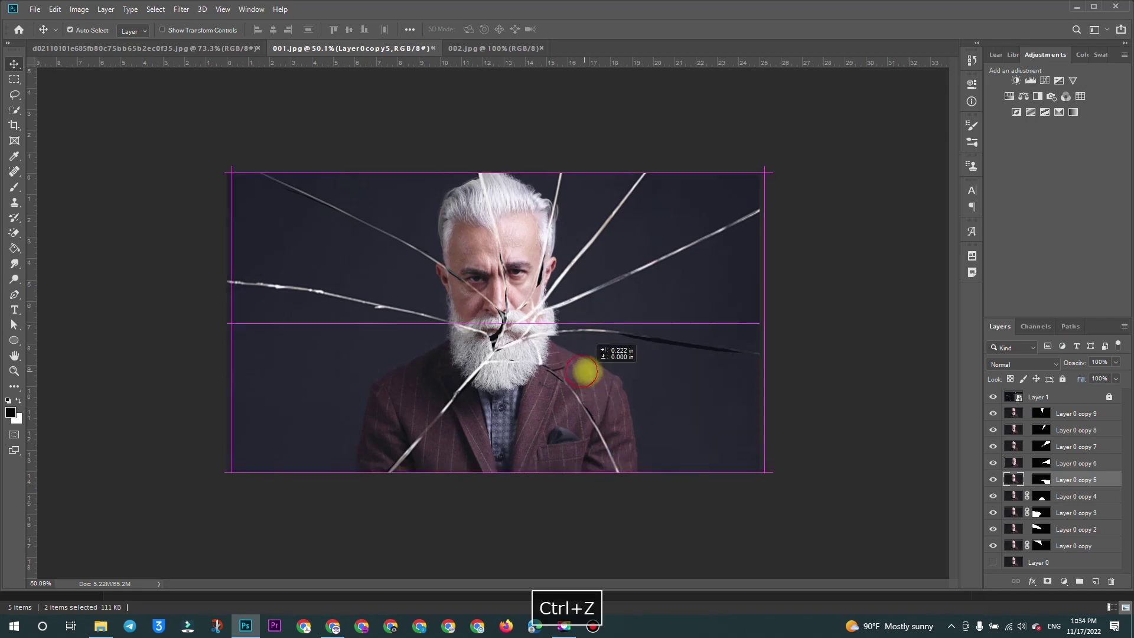
{"action": "left_click", "coordinate": [539, 380], "text": "ctrl"}
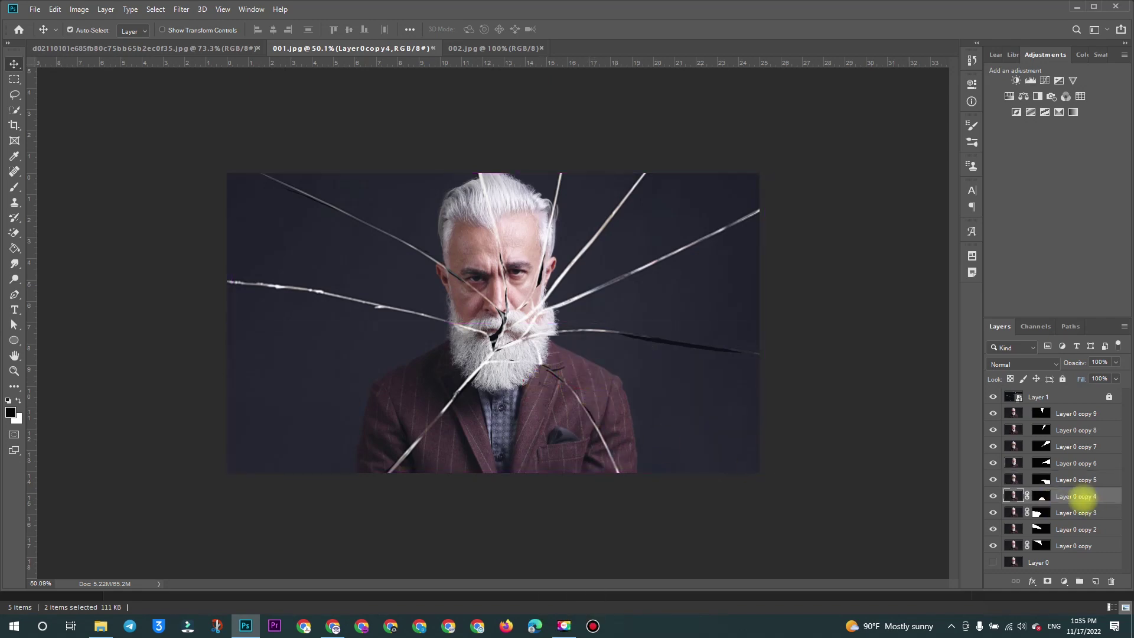
Try shifting the Layer 0 copy 4 and copy 3 shards, undoing the unwanted moves
{"action": "left_click_drag", "start_coordinate": [579, 443], "coordinate": [531, 435]}
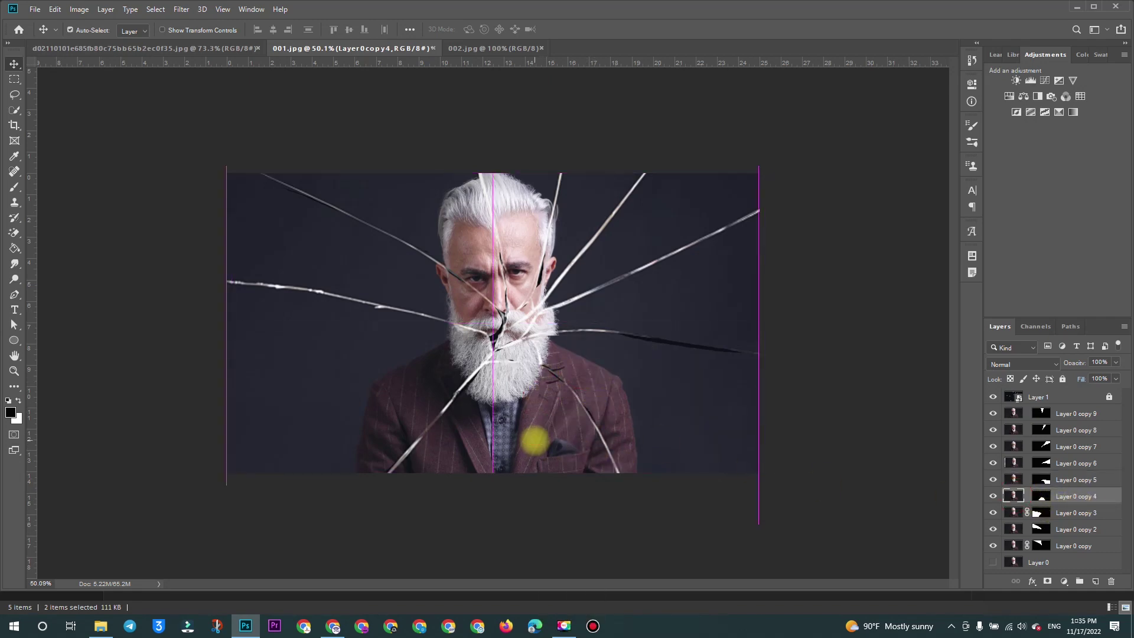
{"action": "key", "text": "ctrl+z"}
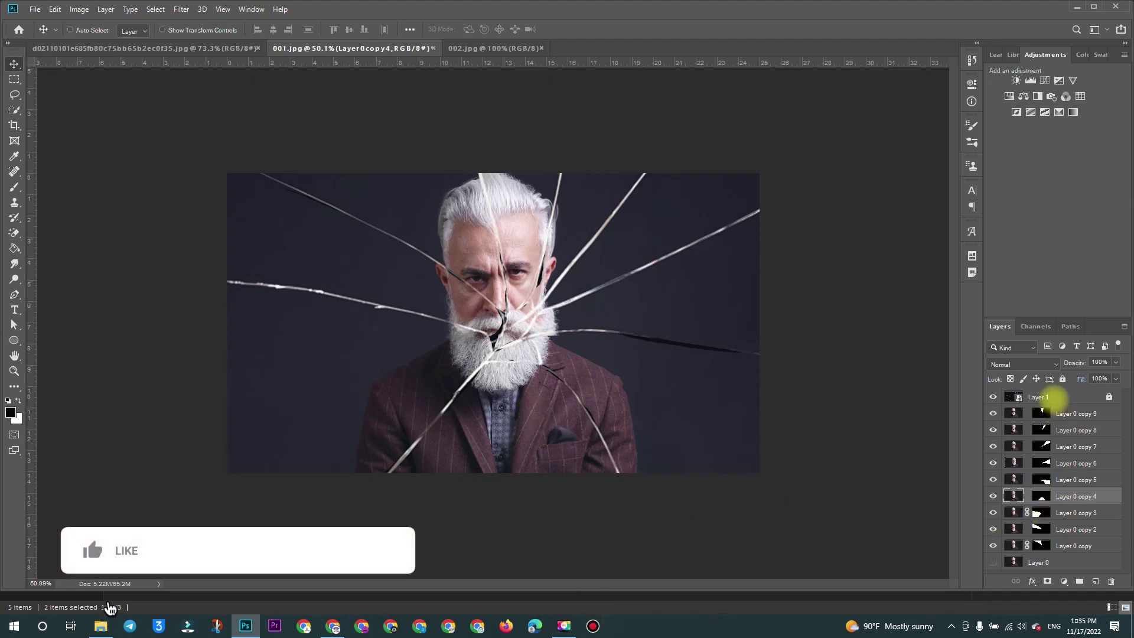
{"action": "left_click", "coordinate": [1070, 401]}
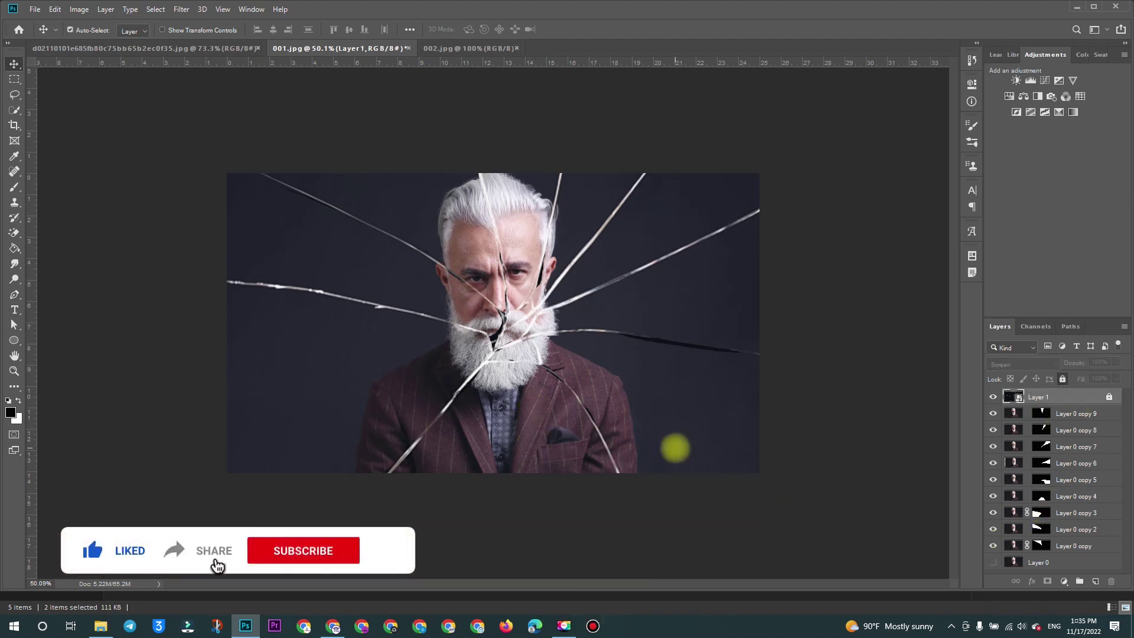
{"action": "left_click", "coordinate": [436, 348], "text": "ctrl"}
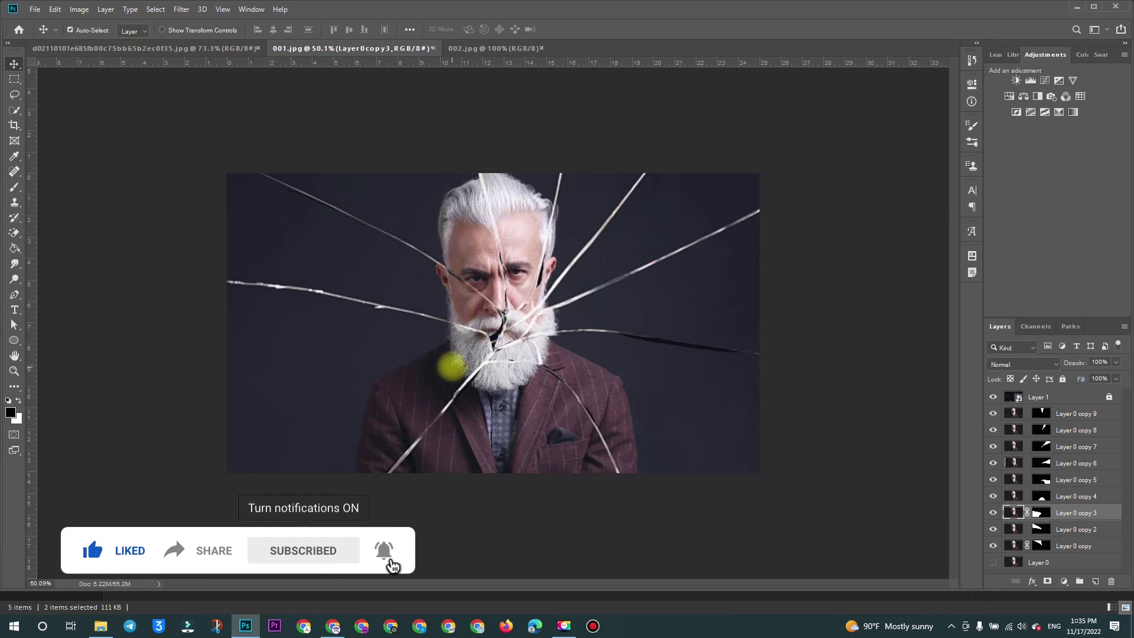
{"action": "left_click_drag", "start_coordinate": [450, 362], "coordinate": [438, 368]}
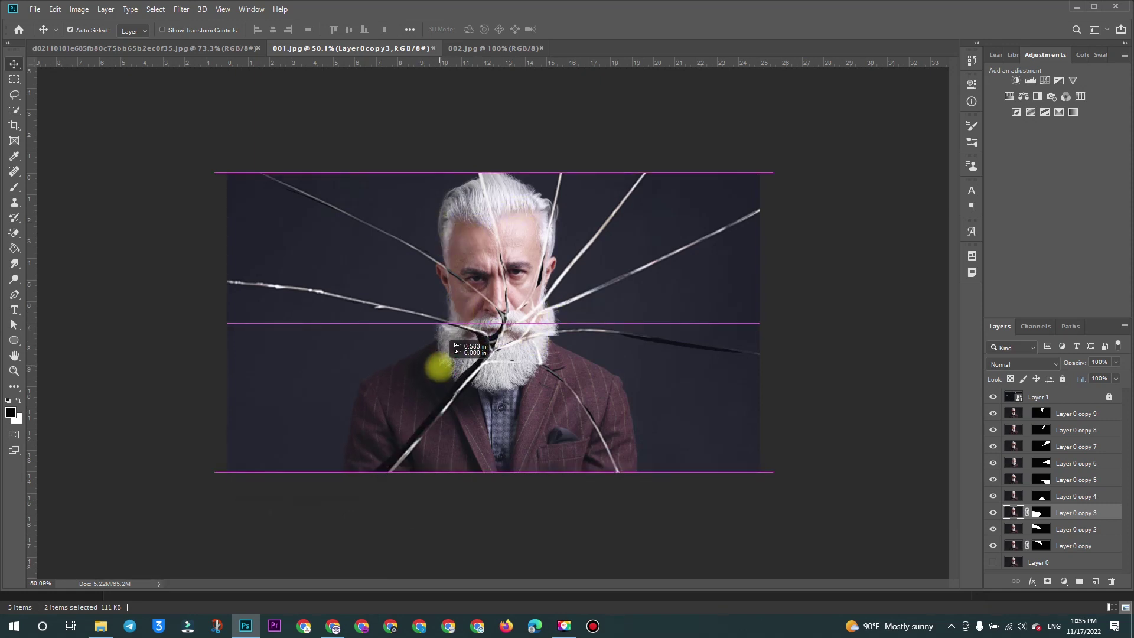
{"action": "key", "text": "ctrl+z"}
{"action": "left_click", "coordinate": [506, 392]}
{"action": "left_click_drag", "start_coordinate": [518, 435], "coordinate": [519, 436]}
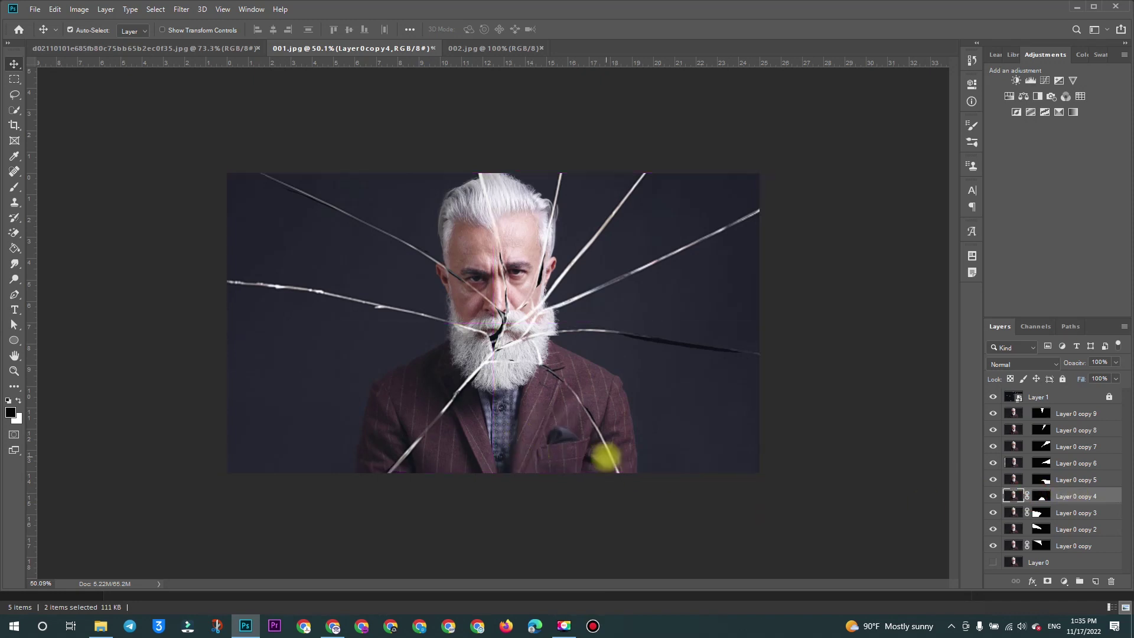
Nudge the Layer 0 copy 3 shard about 0.236 in left and show the base Layer 0
{"action": "left_click", "coordinate": [415, 370]}
{"action": "left_click", "coordinate": [525, 349]}
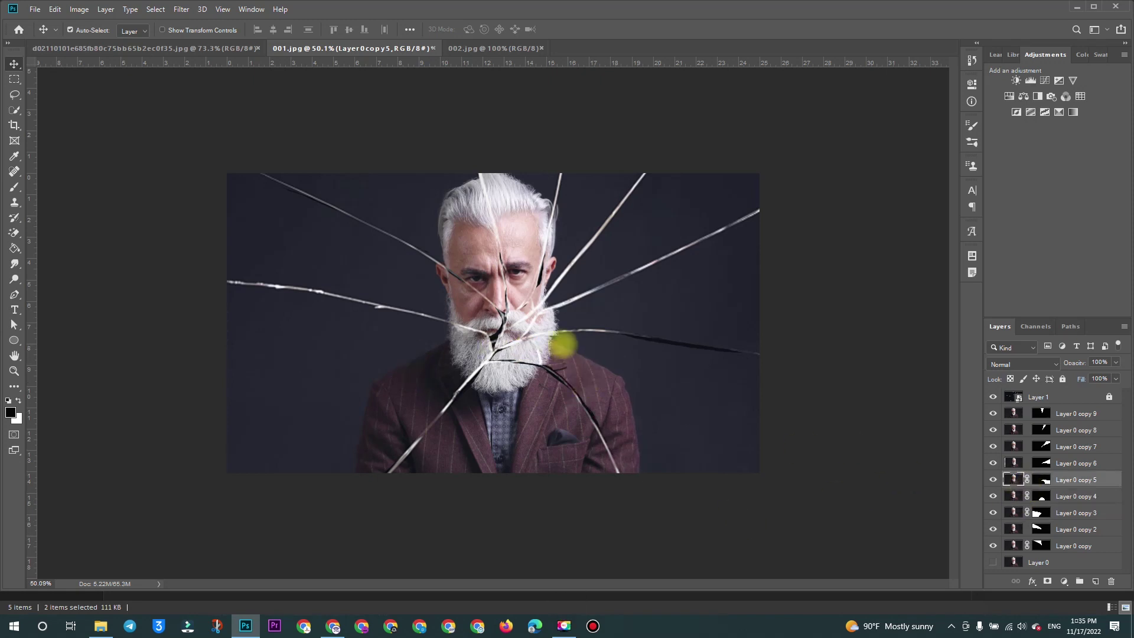
{"action": "left_click", "coordinate": [407, 370]}
{"action": "left_click_drag", "start_coordinate": [388, 372], "coordinate": [383, 371]}
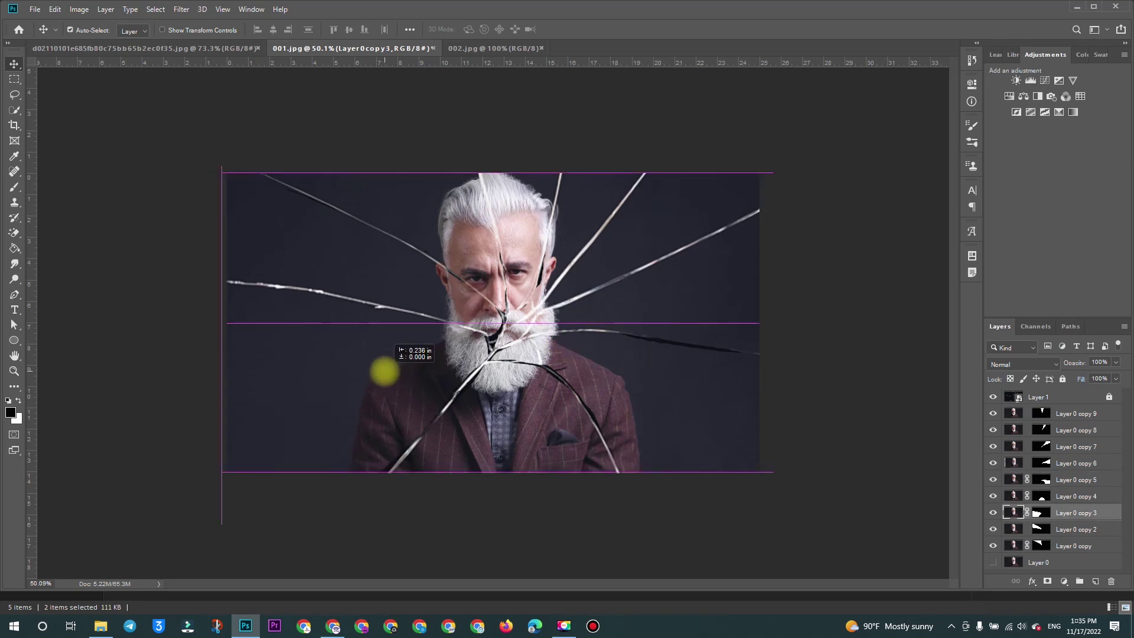
{"action": "left_click_drag", "start_coordinate": [384, 371], "coordinate": [381, 374]}
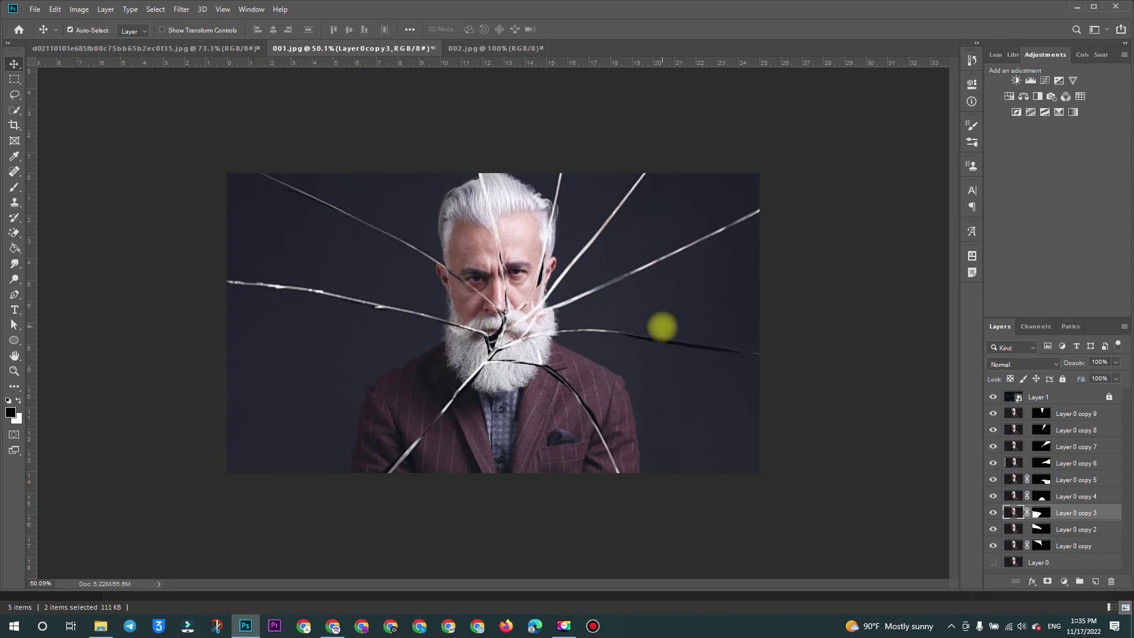
{"action": "left_click", "coordinate": [992, 562]}
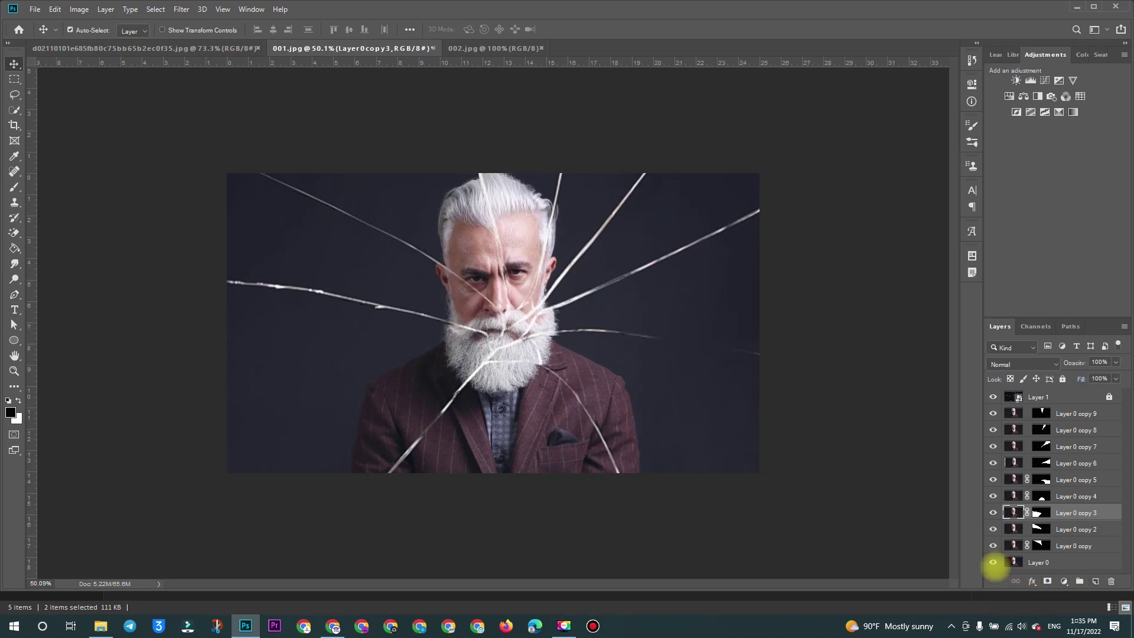
{"action": "left_click", "coordinate": [993, 563]}
{"action": "left_click", "coordinate": [992, 562]}
{"action": "left_click", "coordinate": [993, 562]}
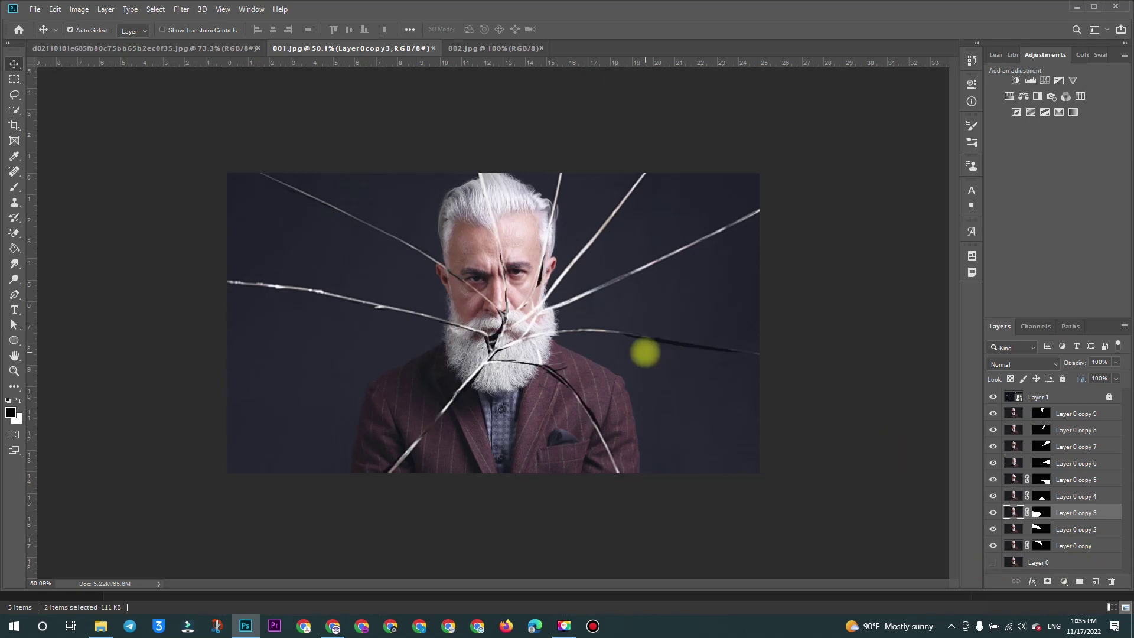
{"action": "scroll", "coordinate": [428, 268], "scroll_direction": "up", "scroll_amount": 1}
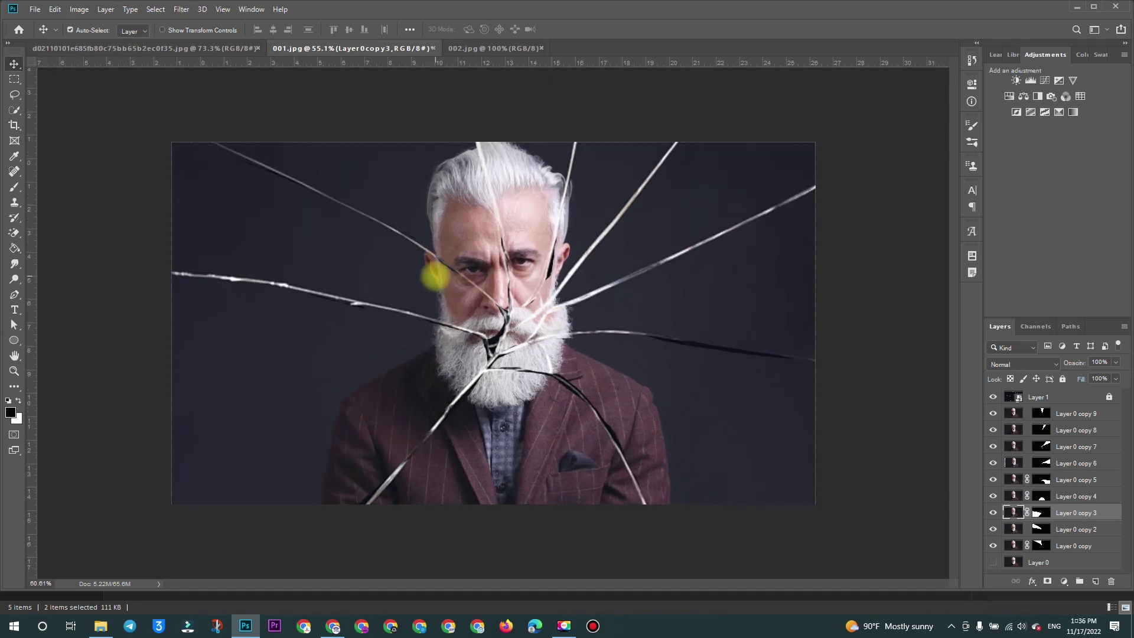
{"action": "scroll", "coordinate": [434, 271], "scroll_direction": "up", "scroll_amount": 1}
{"action": "scroll", "coordinate": [435, 275], "scroll_direction": "up", "scroll_amount": 1}
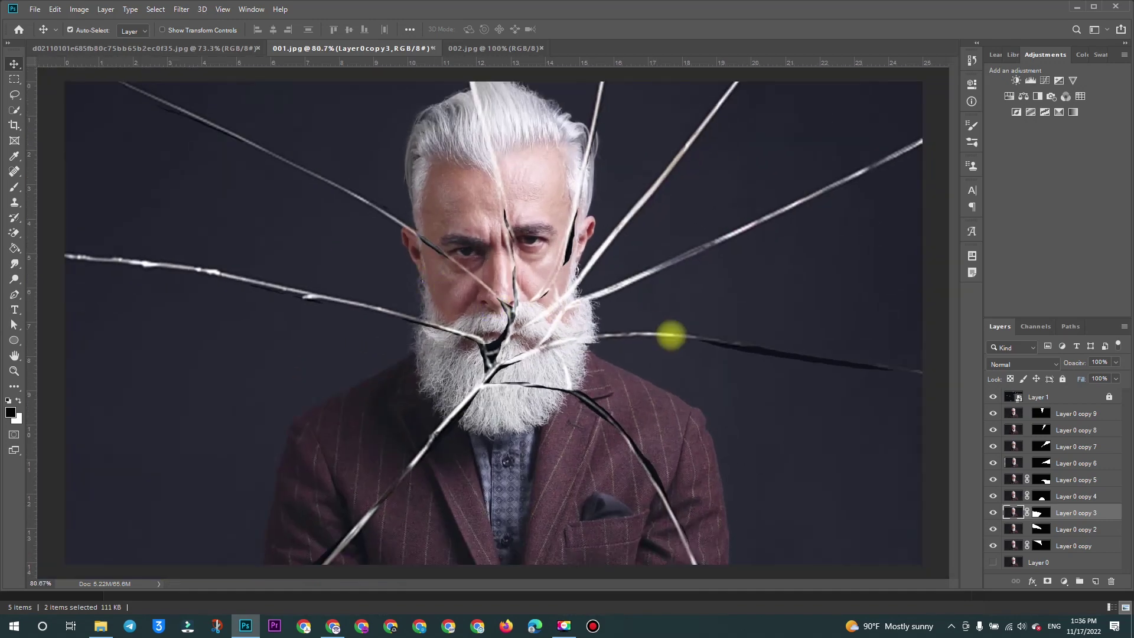